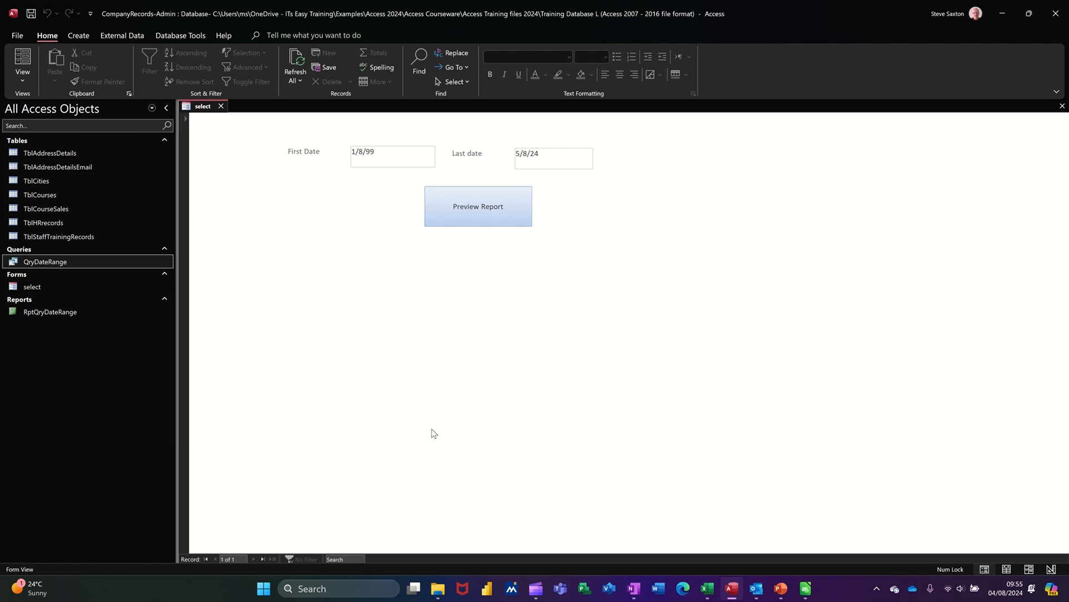
Preview the report from the select form with the existing dates, and again with First Date set to 1/8/24.
left_click(480, 212)
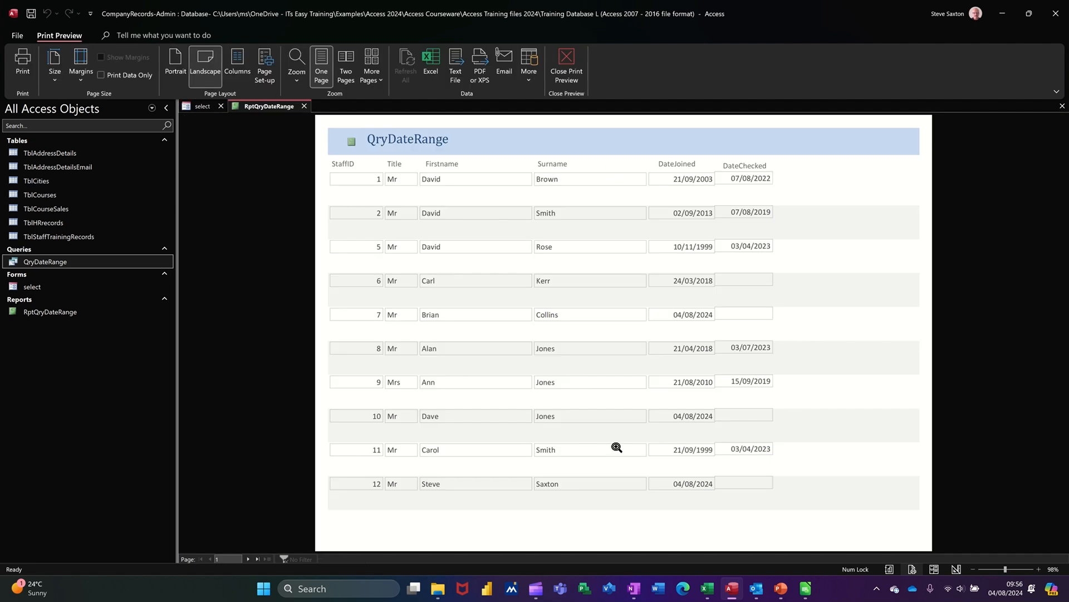
left_click(304, 105)
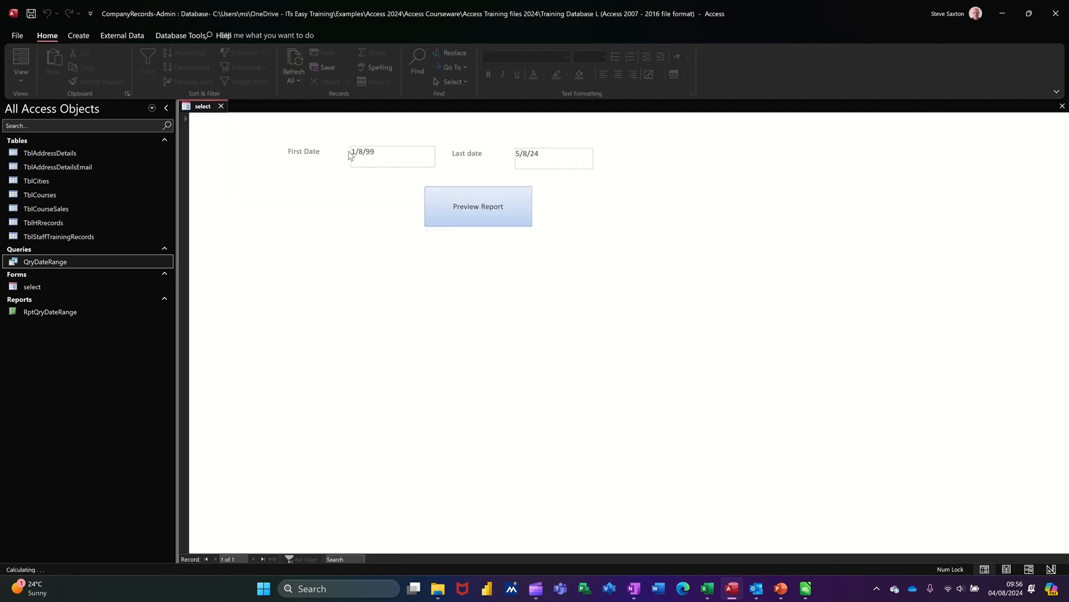
left_click_drag(396, 153, 350, 153)
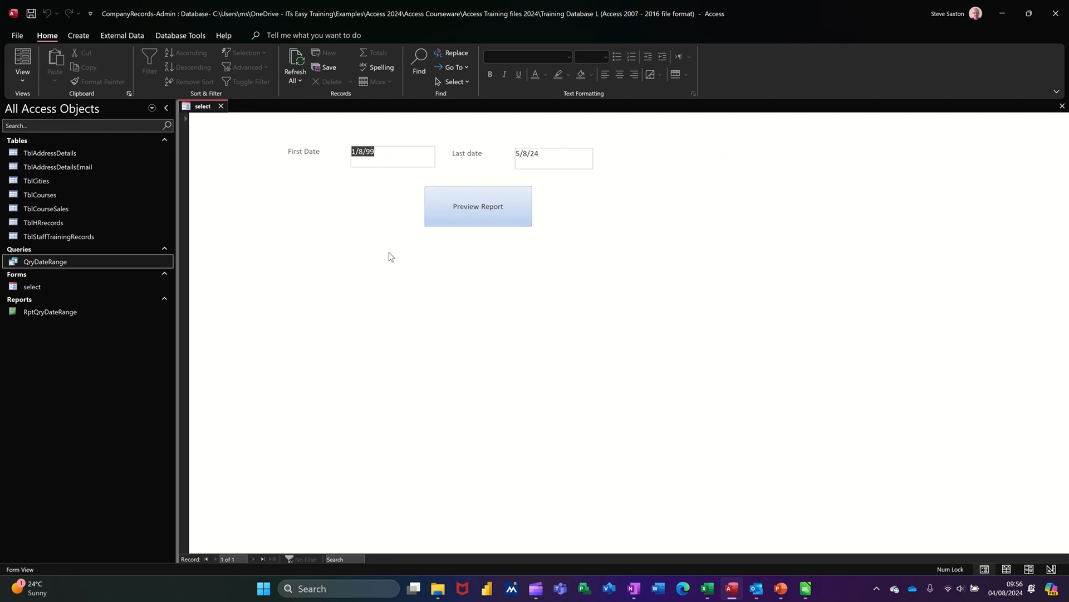
type("1/8/24")
left_click(482, 210)
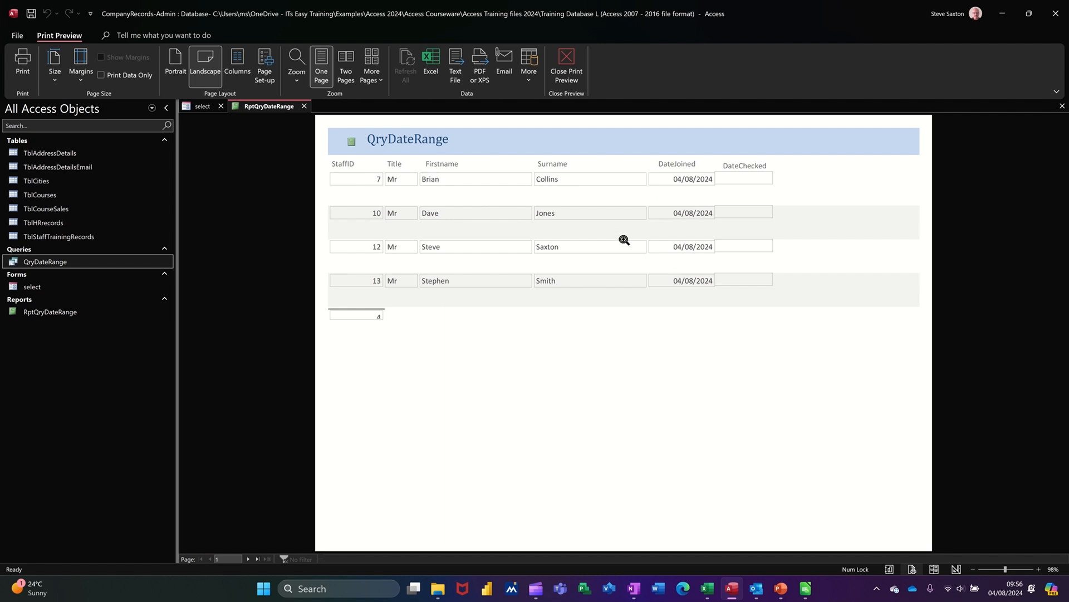
left_click(304, 107)
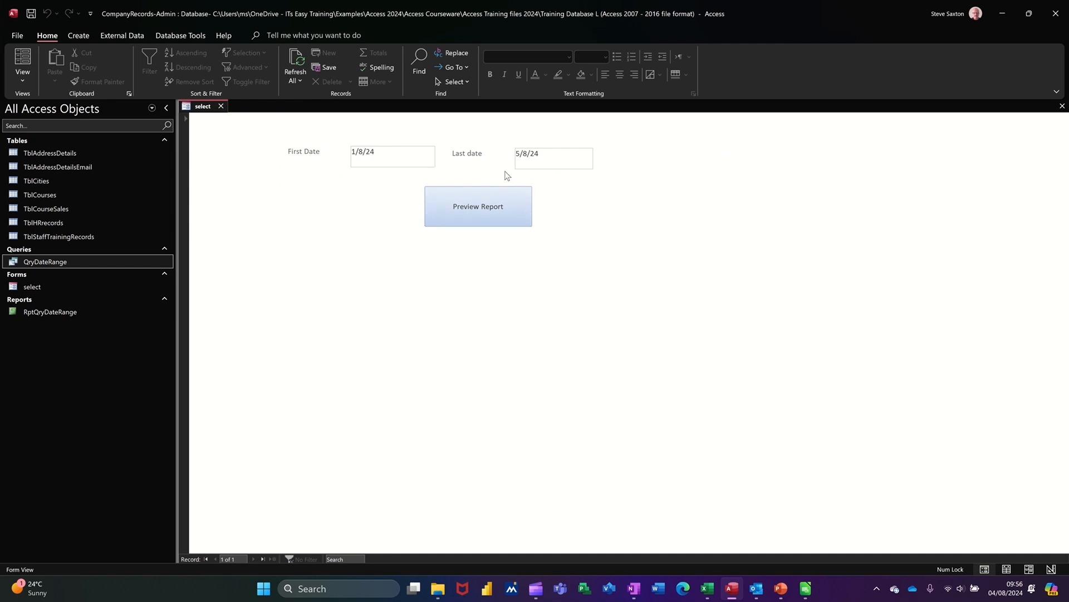
Review the QryDateRange query and the RptQryDateRange report, and close them together with the select form.
double_click(50, 262)
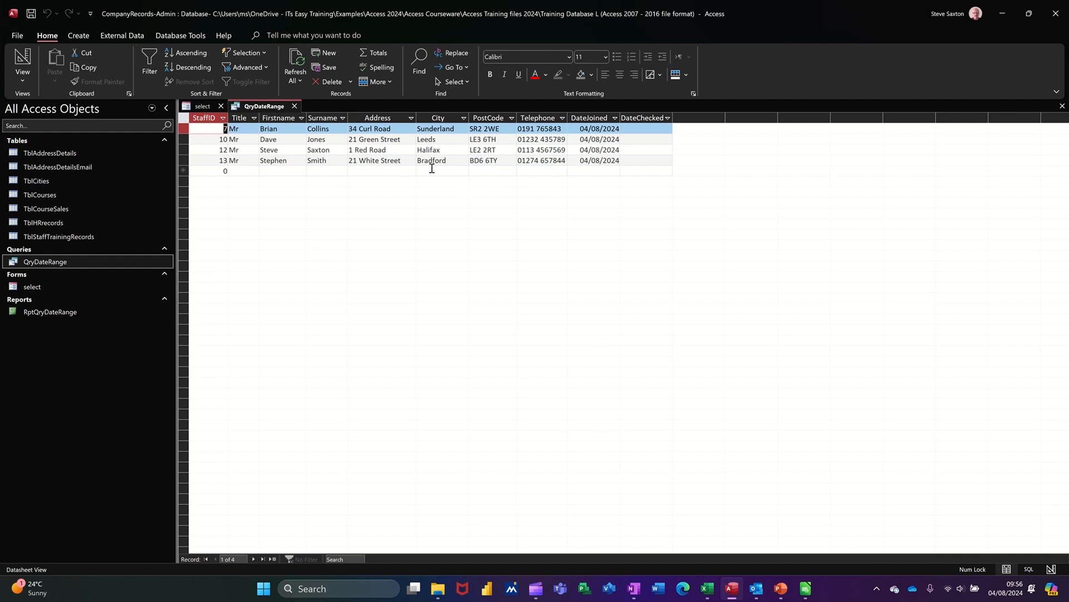
double_click(58, 312)
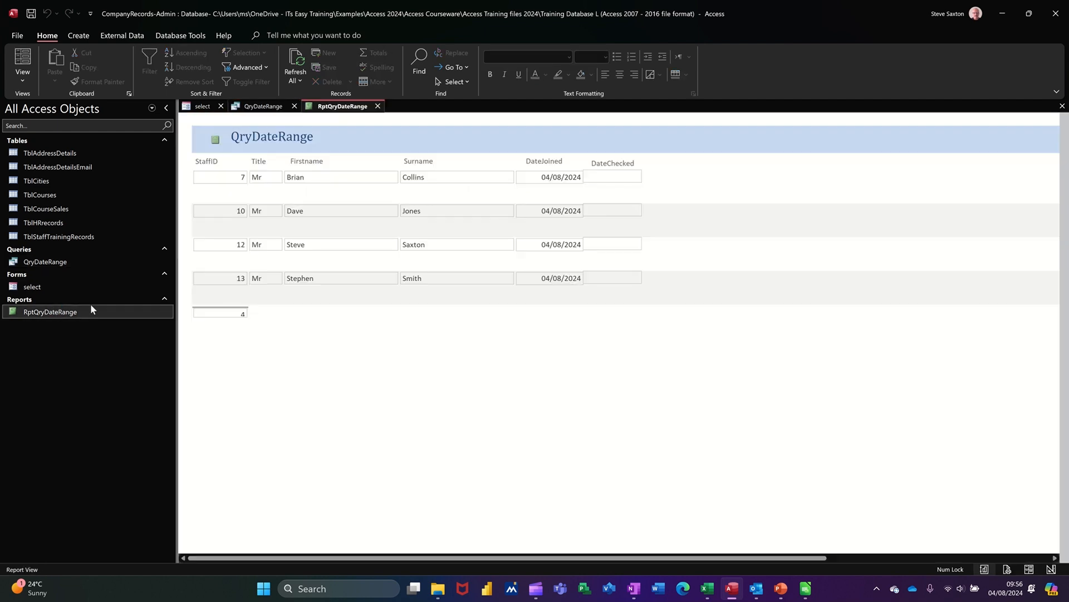
left_click(378, 106)
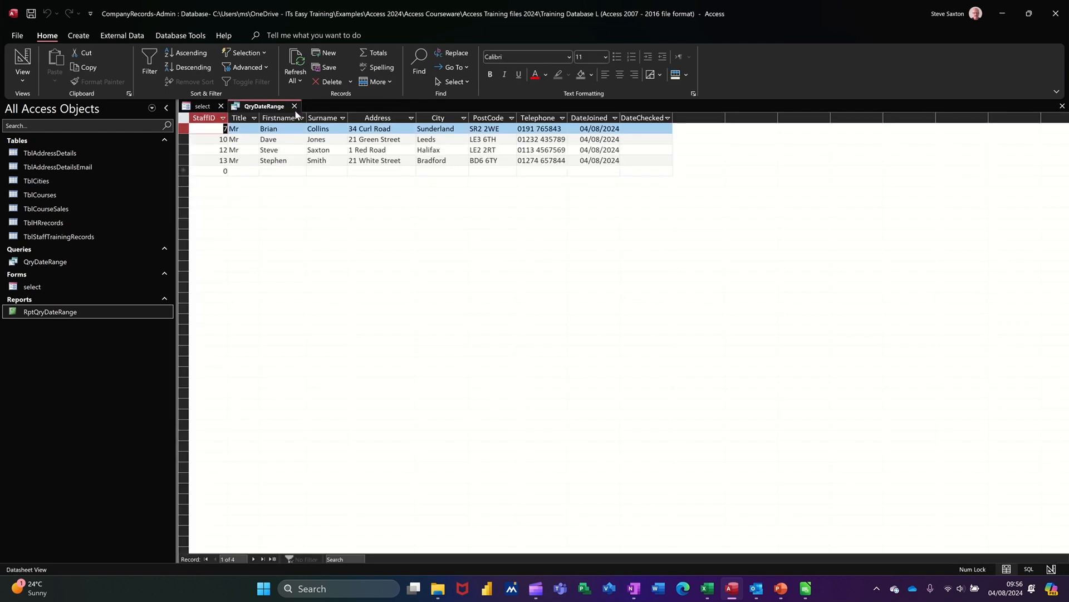
left_click(294, 107)
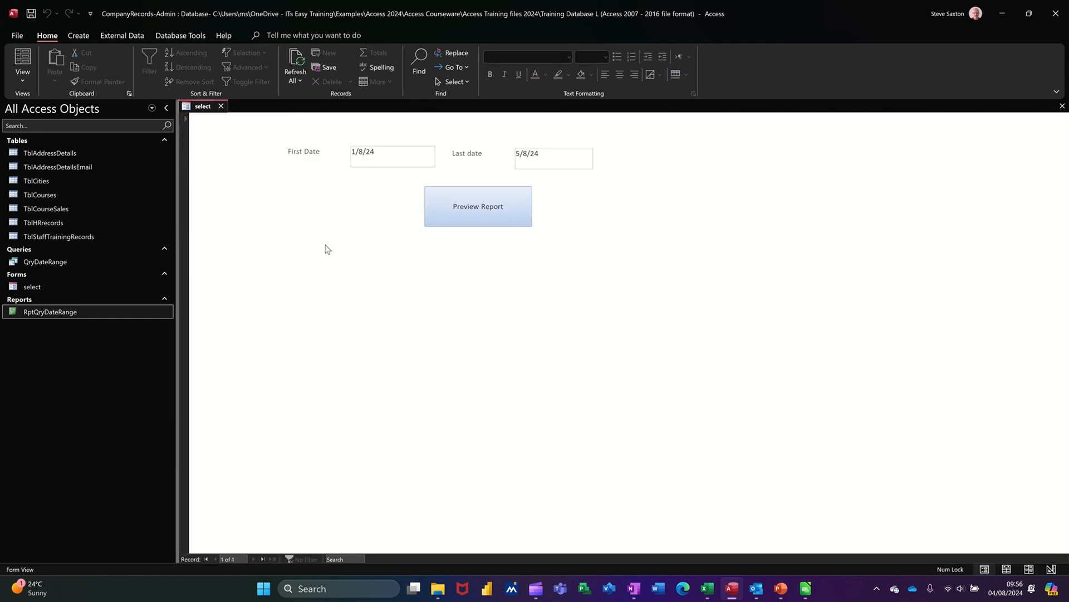
left_click(221, 106)
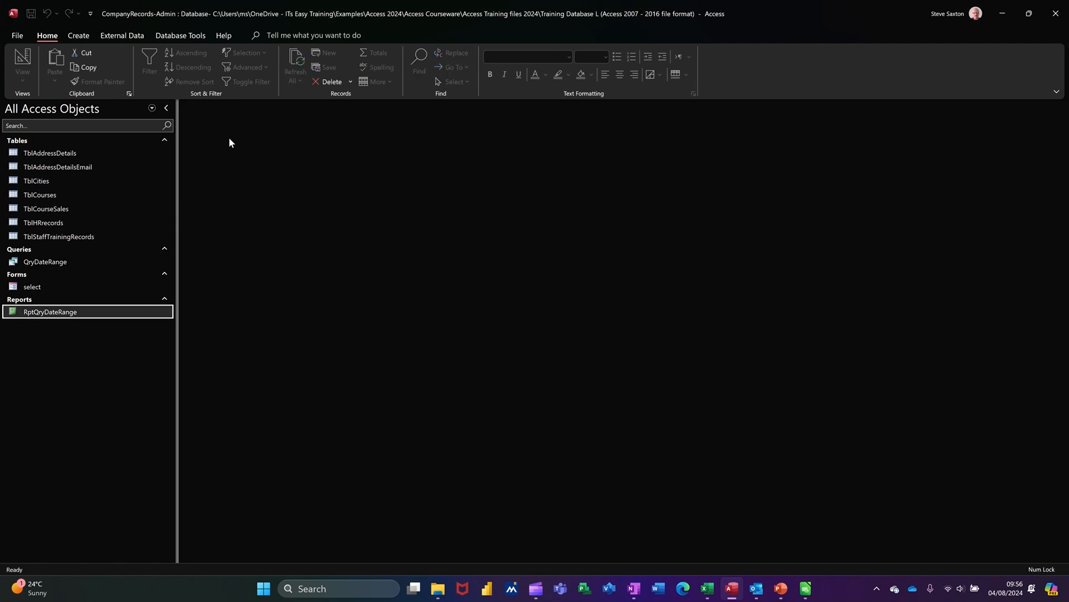
Permanently delete the select form and the QryDateRange query from the database.
right_click(96, 286)
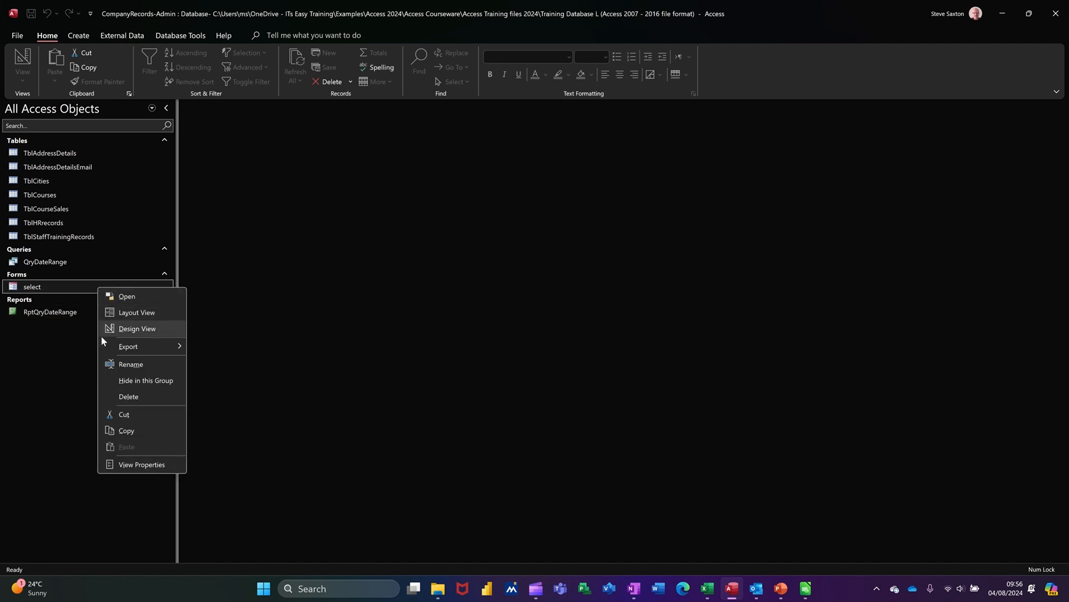
left_click(110, 392)
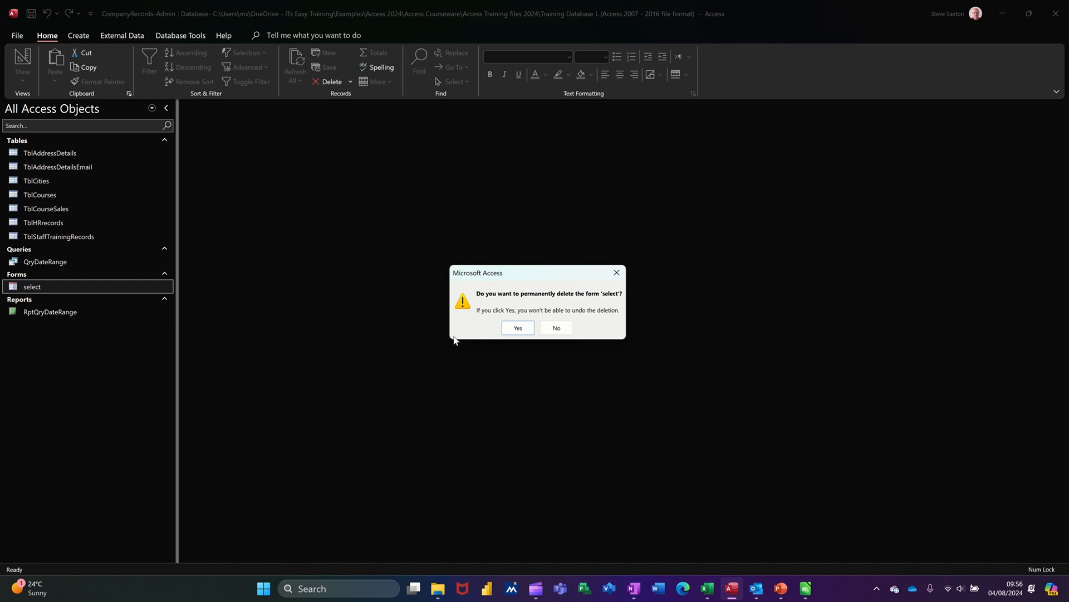
left_click(518, 327)
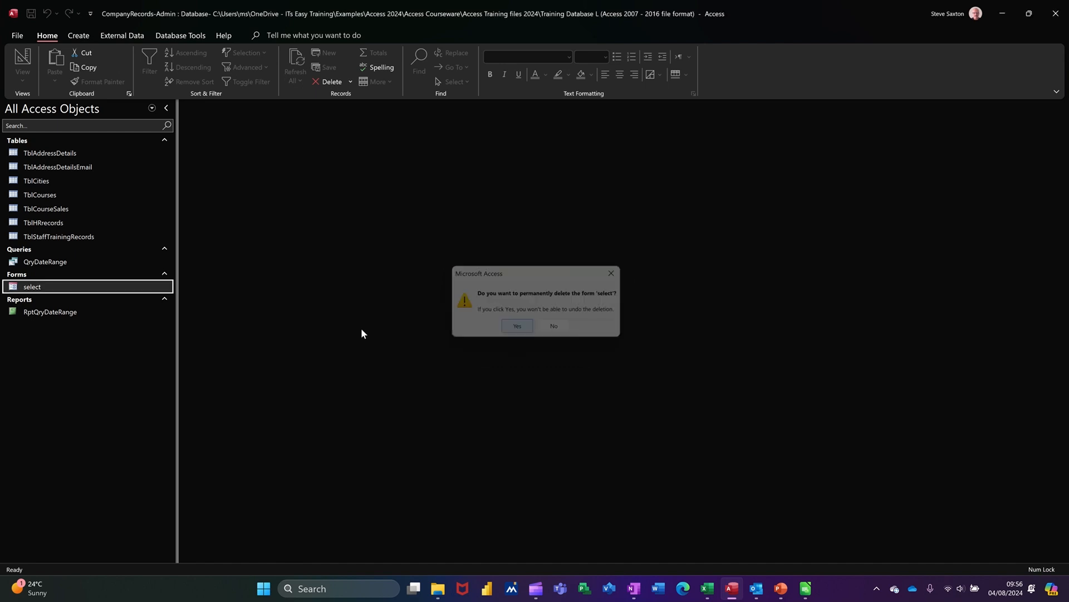
right_click(99, 259)
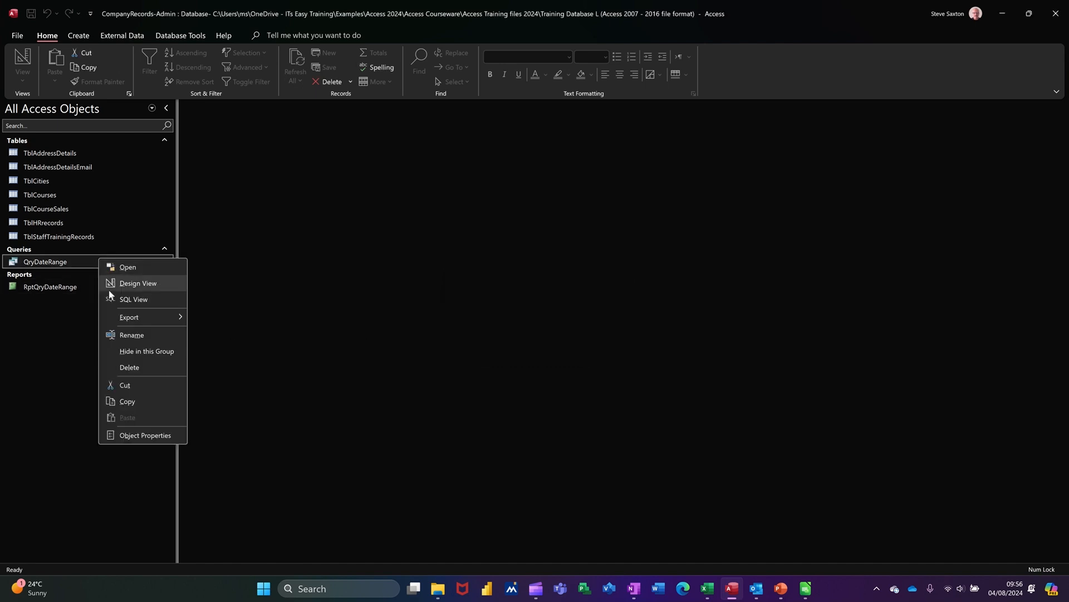
left_click(124, 363)
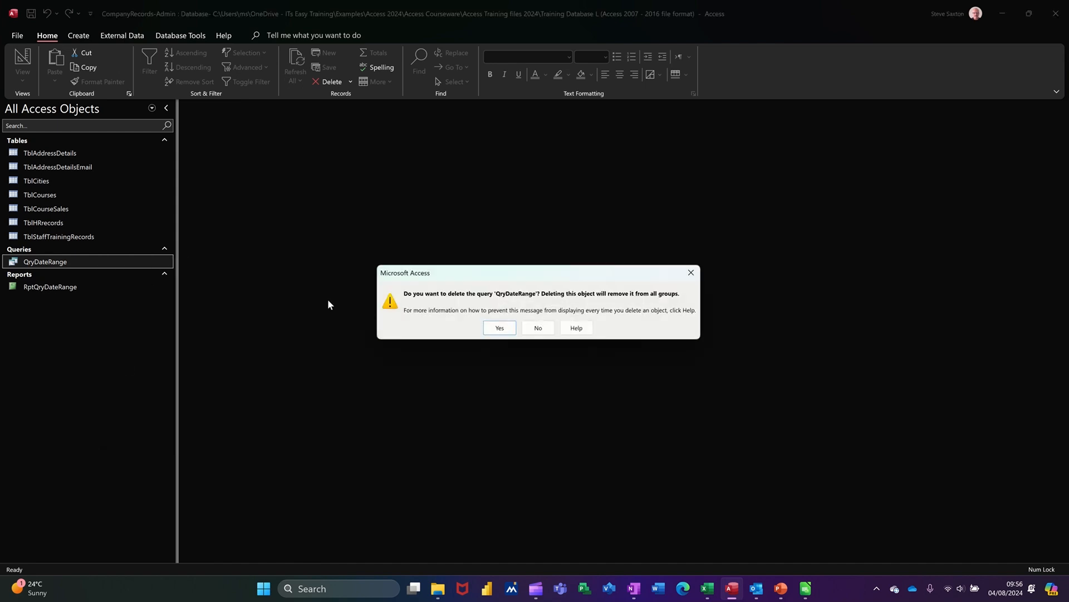
left_click(500, 328)
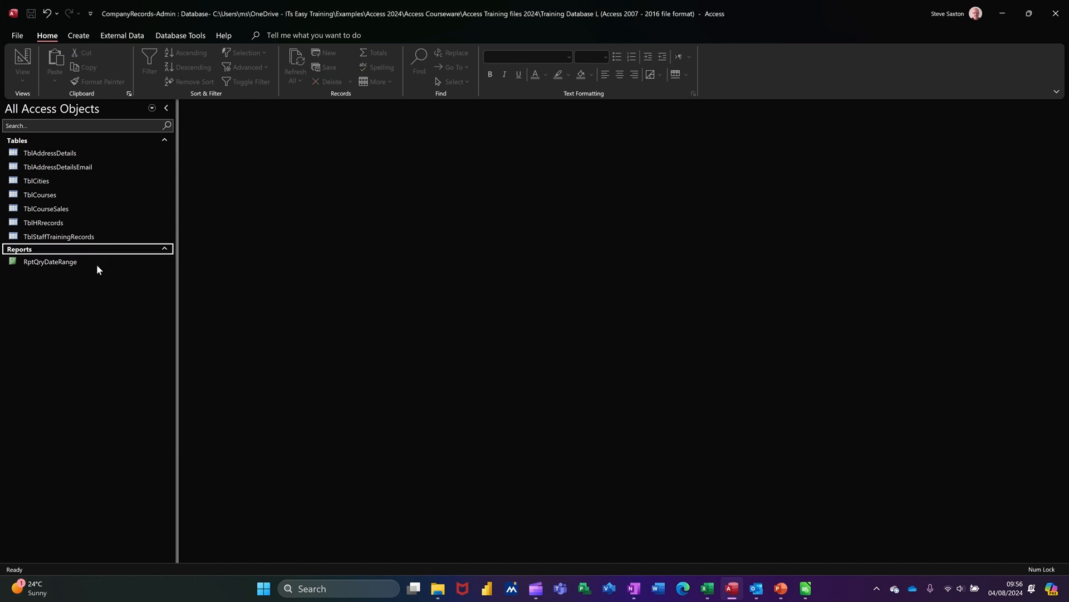
Permanently delete the RptQryDateRange report from the database.
left_click(77, 265)
right_click(77, 268)
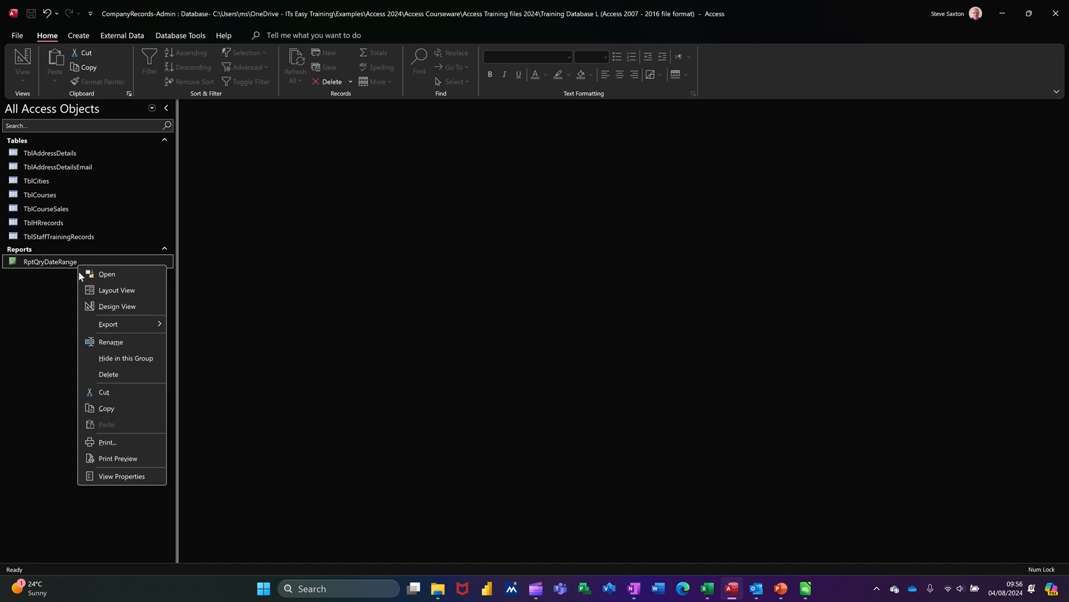
left_click(92, 372)
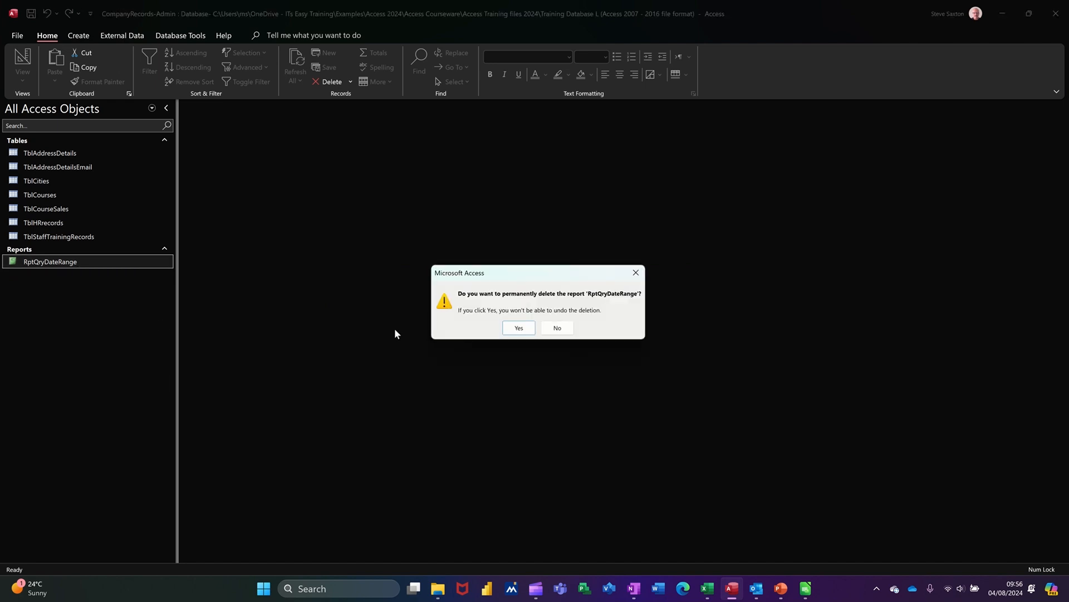
left_click(504, 329)
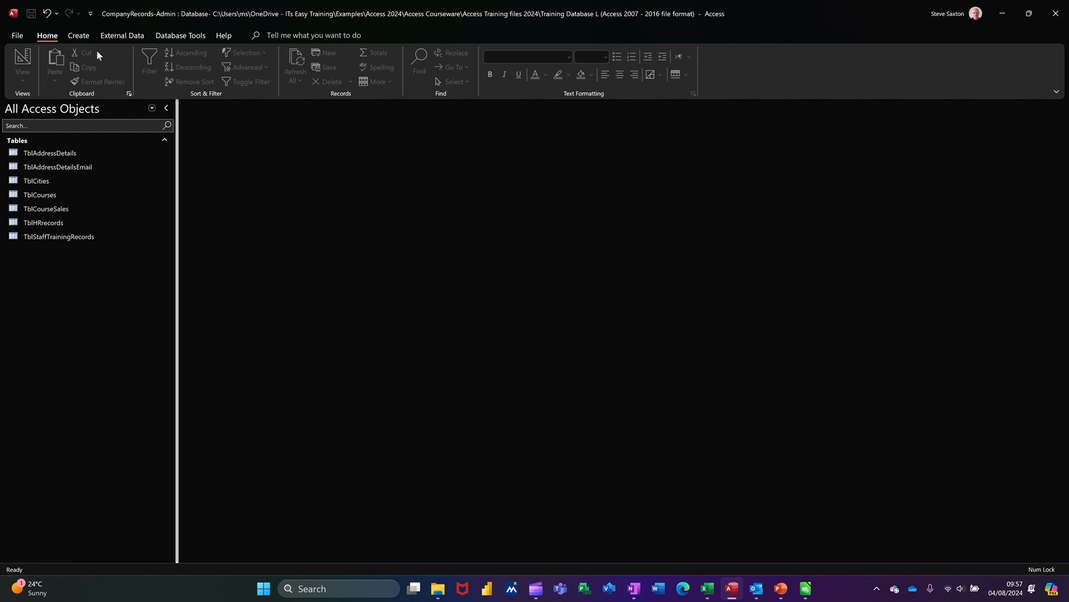
Create a blank form in Design View and enlarge its Detail section to about 28 cm wide by 17 cm high.
left_click(80, 36)
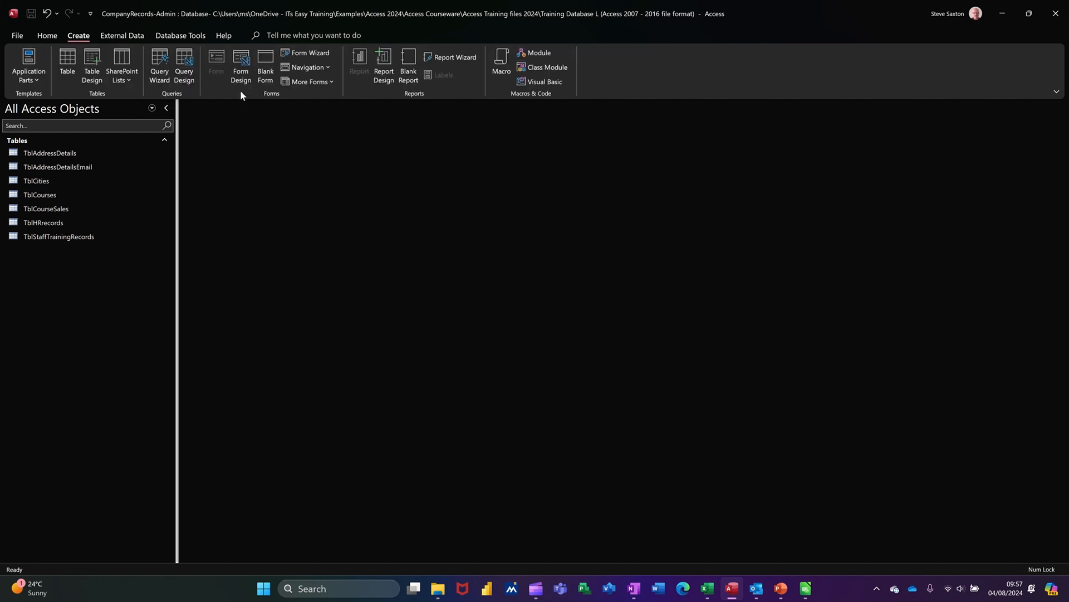
left_click(241, 65)
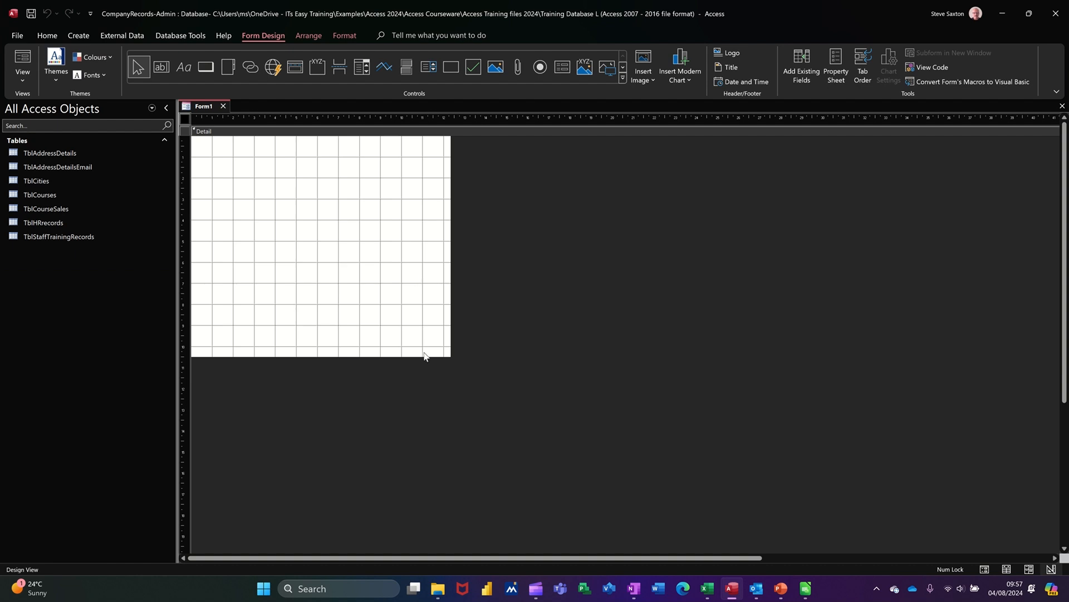
left_click_drag(452, 355, 775, 495)
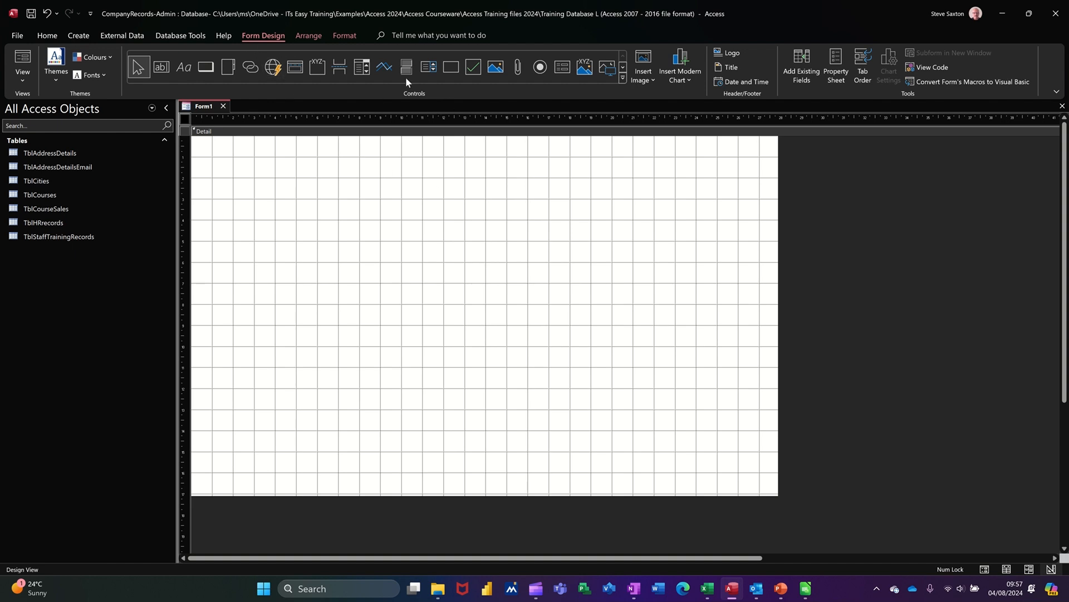
Place two unbound text boxes side by side near the form's upper edge, about 4 cm and 8 cm wide.
left_click(163, 72)
left_click_drag(322, 177, 404, 200)
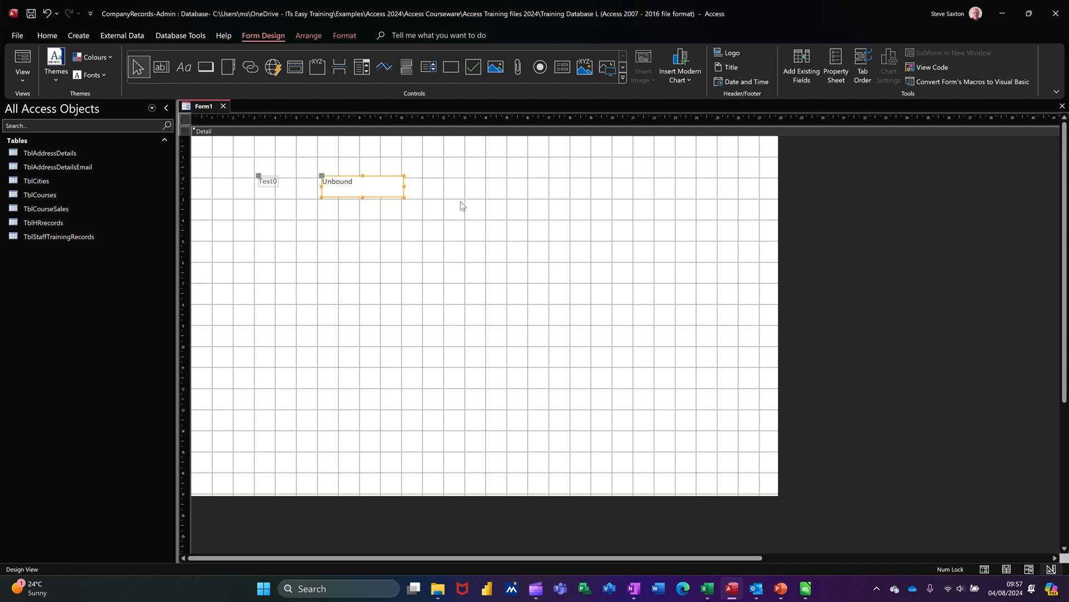
left_click(166, 71)
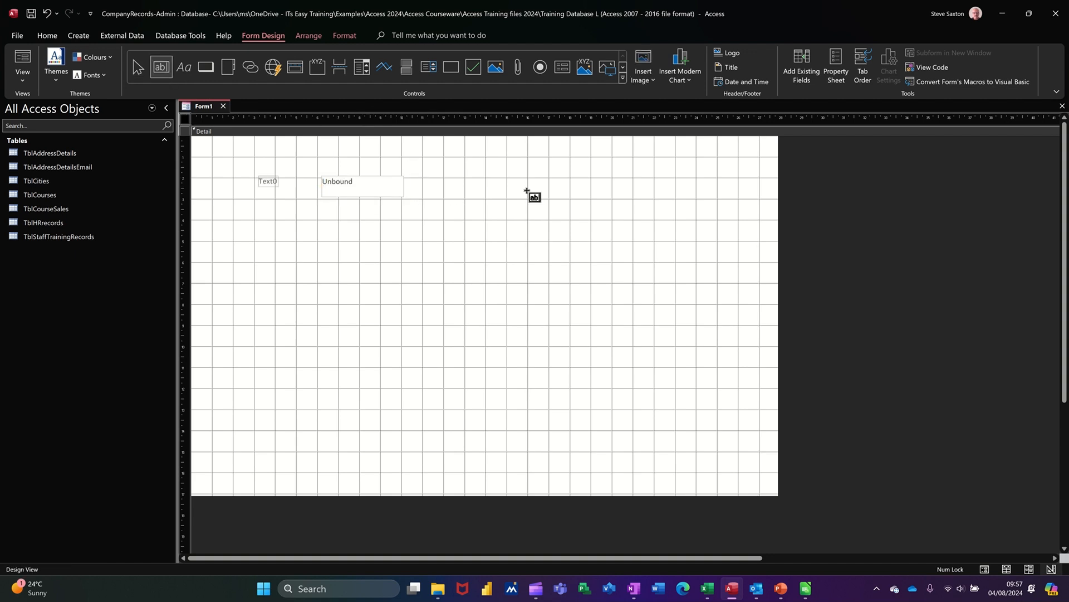
left_click_drag(481, 174, 651, 205)
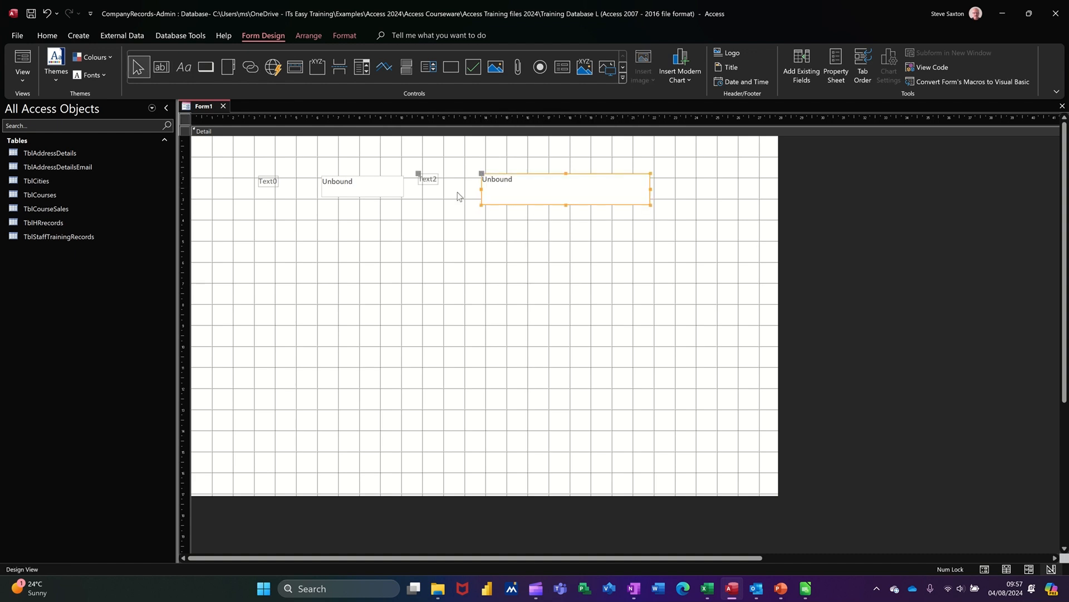
Change the two text box labels to First Date and Last Date.
left_click(269, 183)
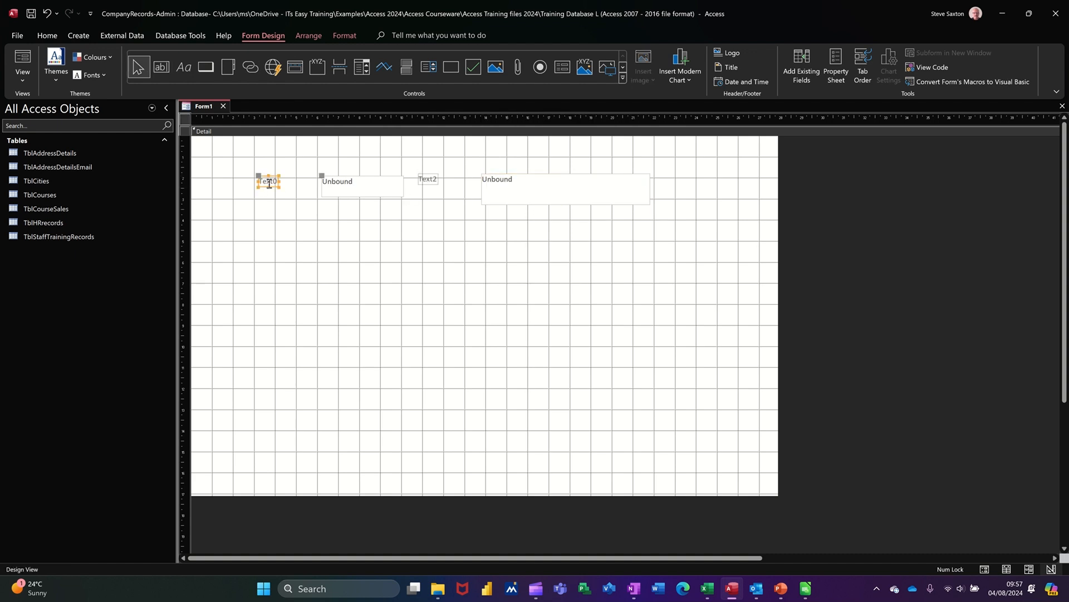
left_click(269, 183)
type("First Date")
double_click(434, 180)
double_click(434, 179)
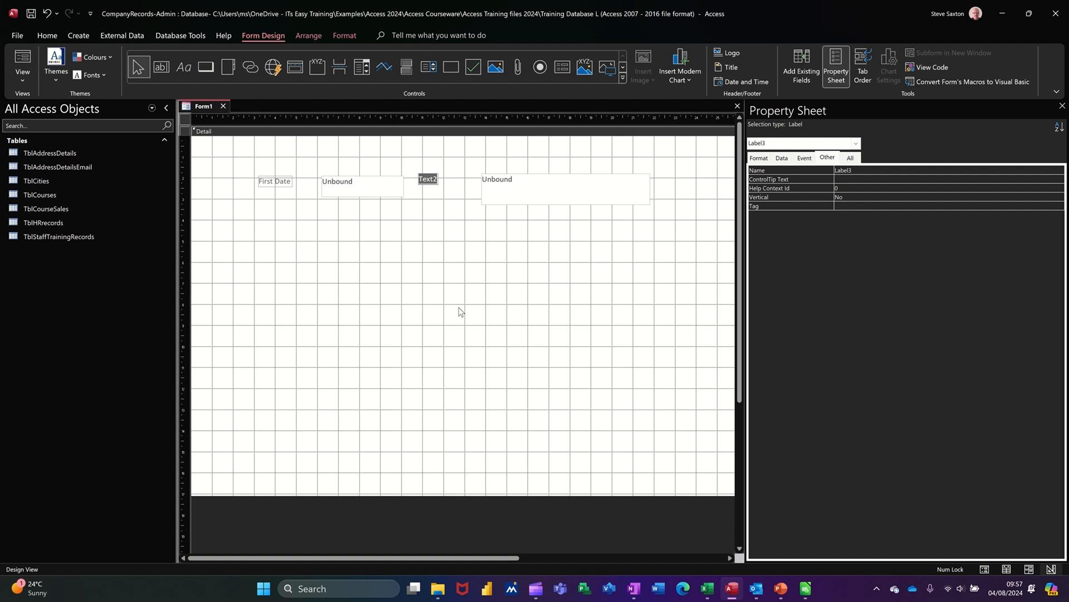
type("Last Date")
Replace the existing Name property of the text box beside the First Date label.
left_click(388, 194)
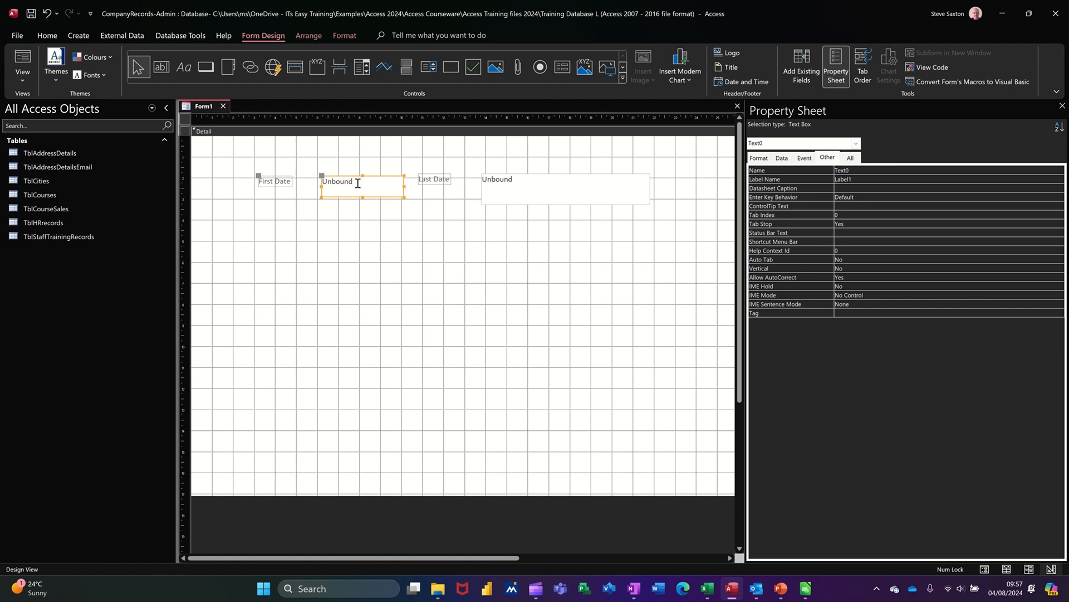
left_click(866, 169)
left_click_drag(867, 170, 833, 170)
key("BackSpace")
Set the Name property of the text box beside the Last Date label to High.
left_click(534, 189)
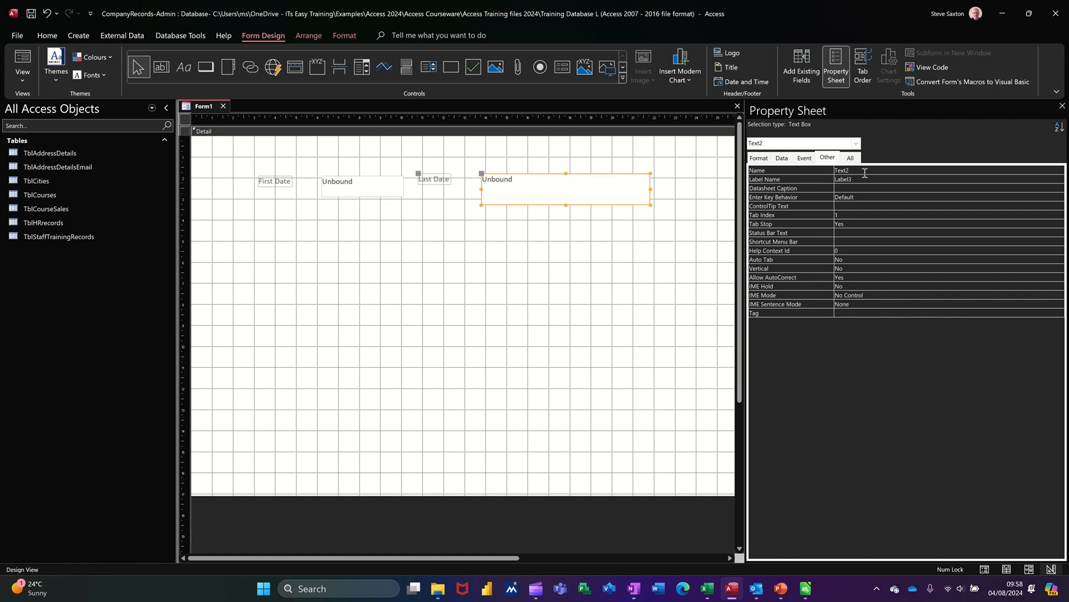
left_click_drag(865, 170, 833, 170)
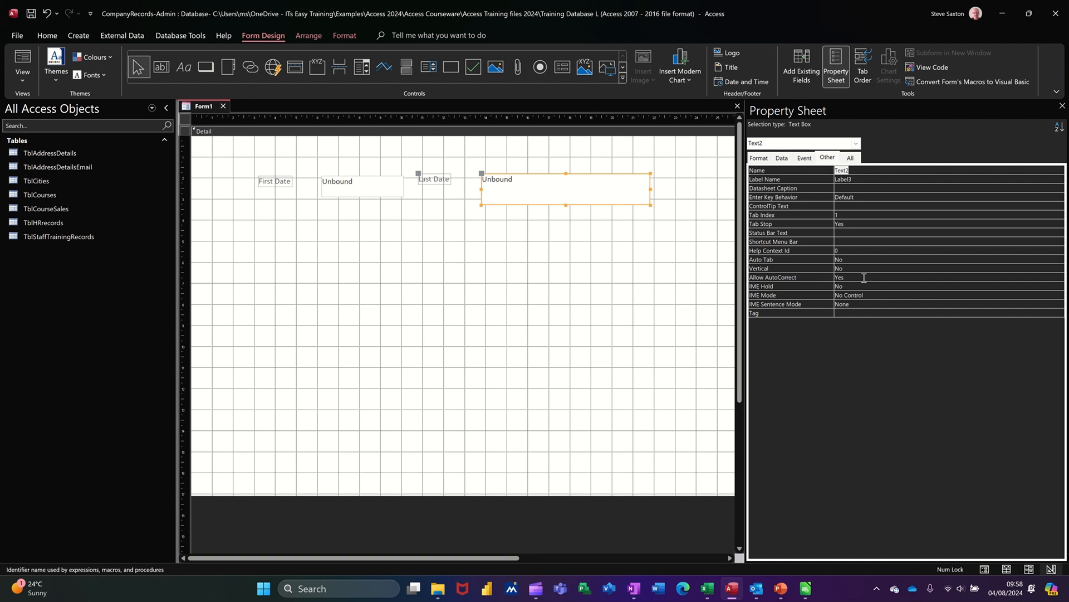
type("High")
left_click(593, 263)
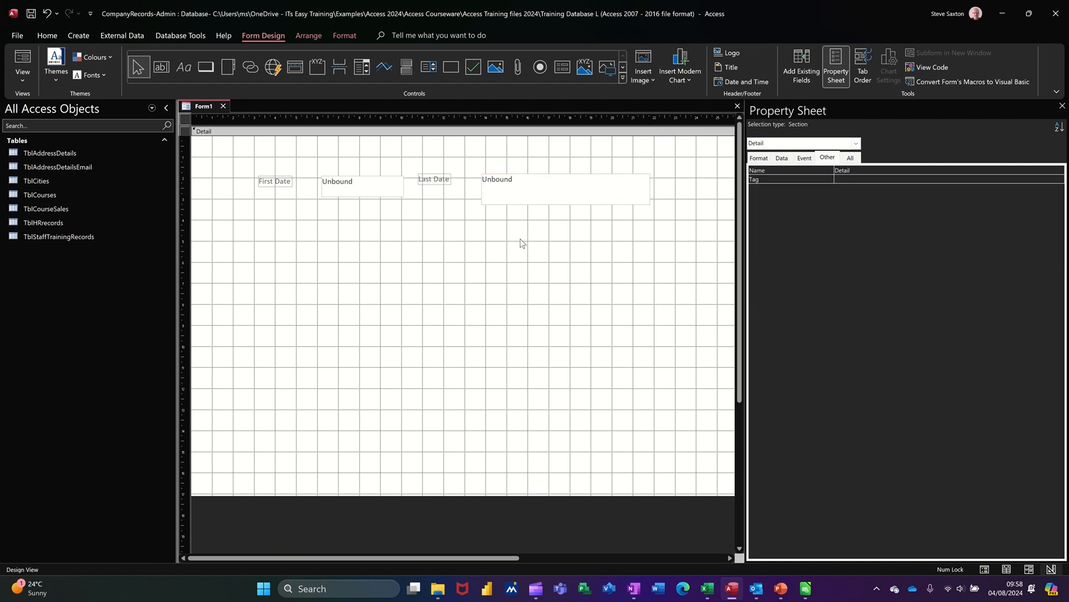
Move the Last Date text box slightly up toward the first one and shrink it to about 4 cm wide.
left_click(515, 200)
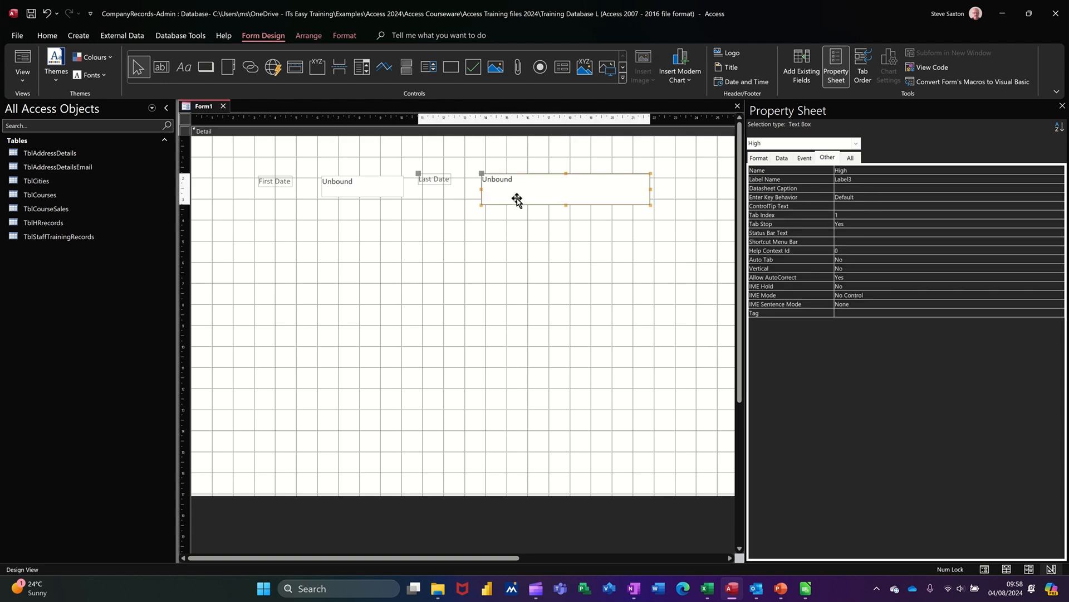
left_click_drag(514, 200, 507, 196)
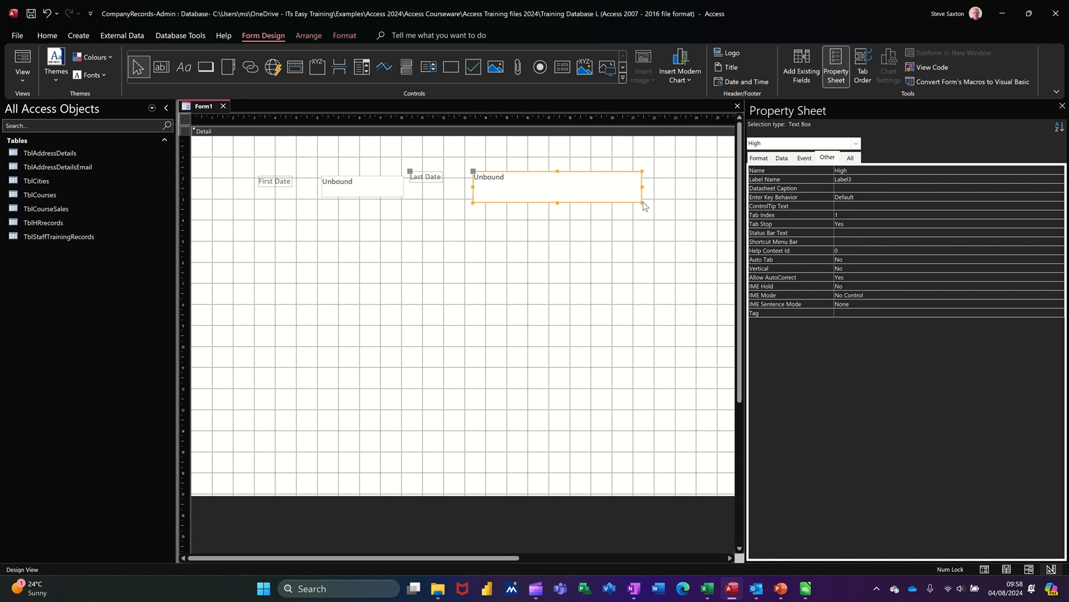
left_click_drag(642, 202, 555, 196)
left_click(501, 239)
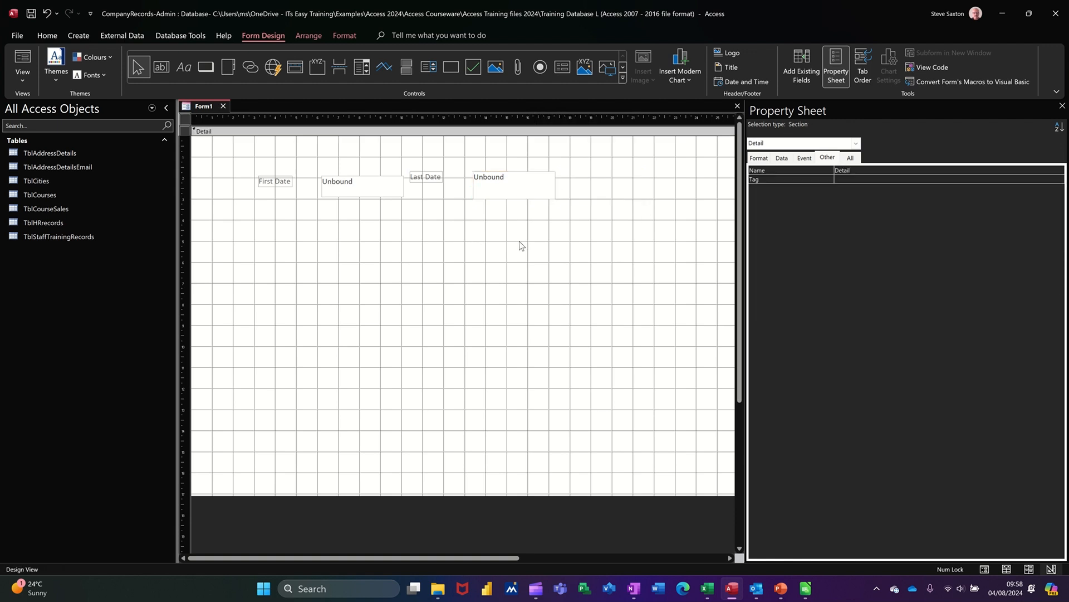
Save the form under the name Select and close it.
left_click(36, 16)
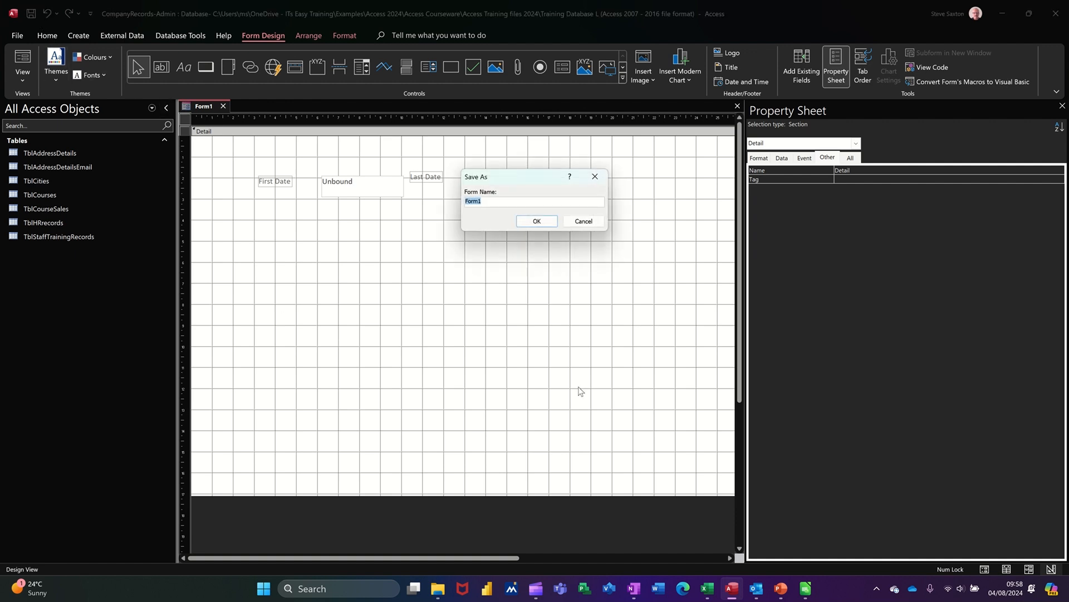
type("Select")
left_click(536, 221)
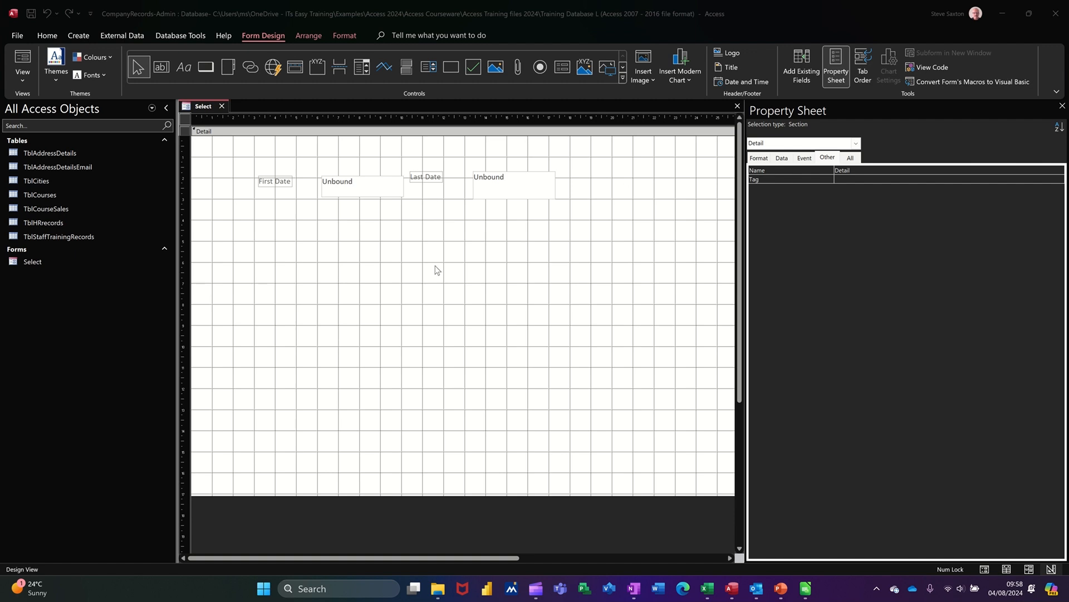
left_click(223, 106)
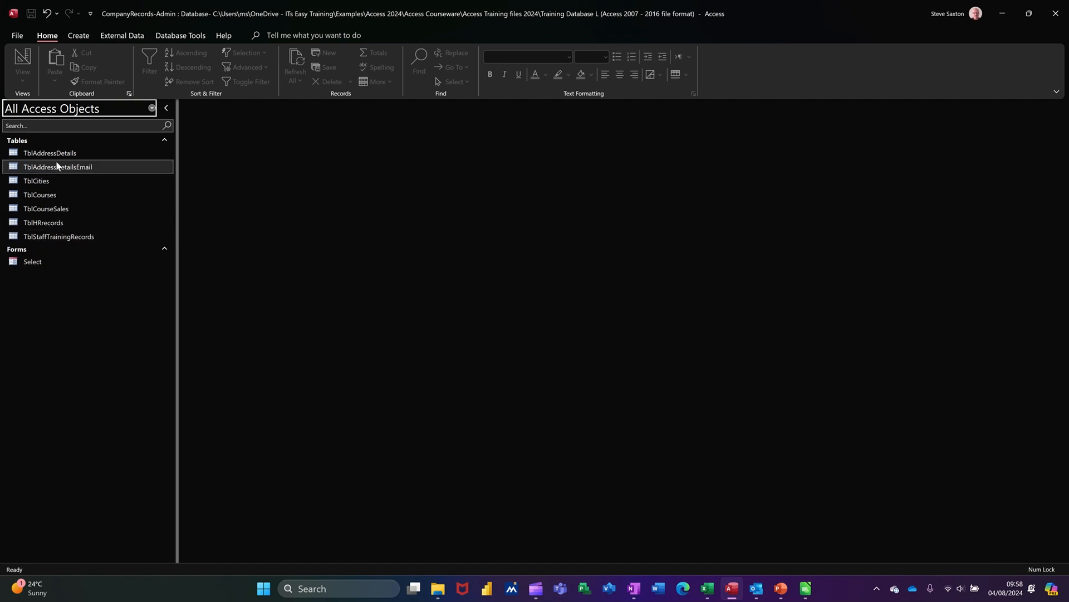
Create a new query in Design view with the TblAddressDetails table added, and close the query's property sheet.
left_click(73, 155)
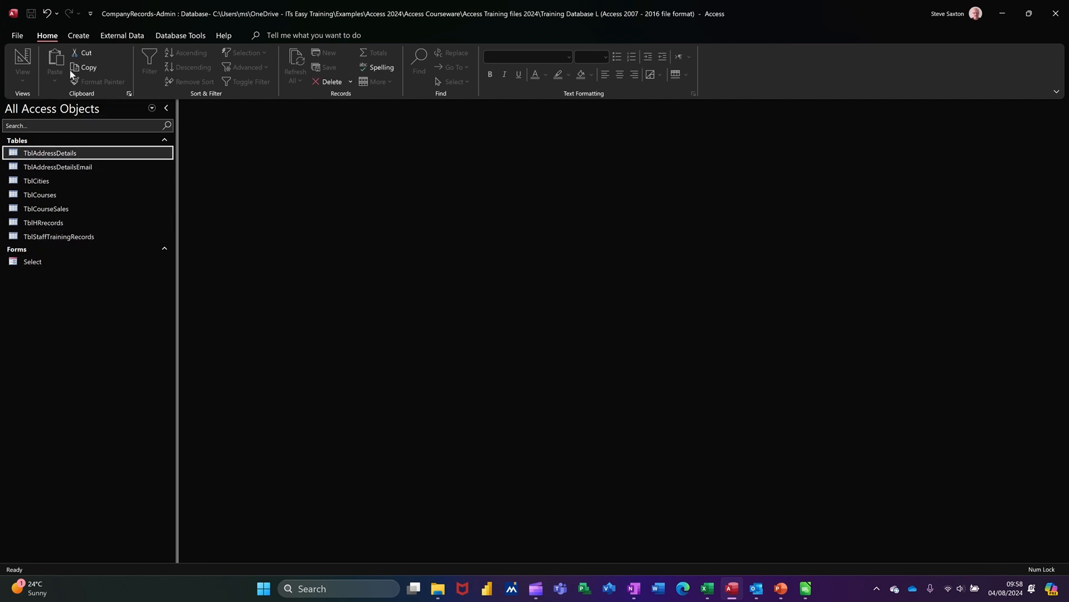
left_click(79, 36)
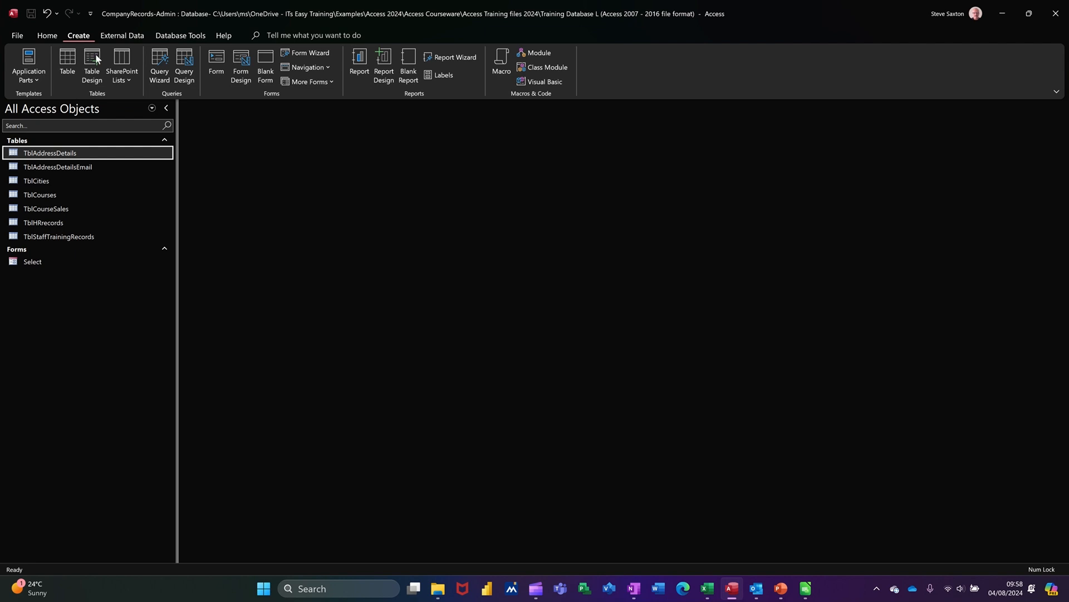
left_click(184, 62)
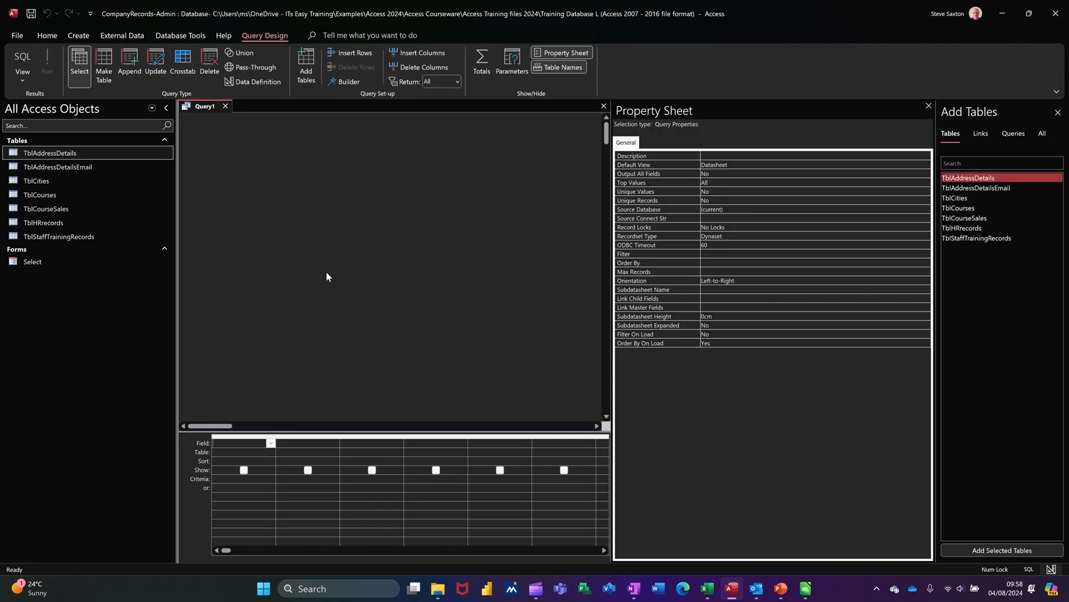
left_click_drag(77, 152, 276, 244)
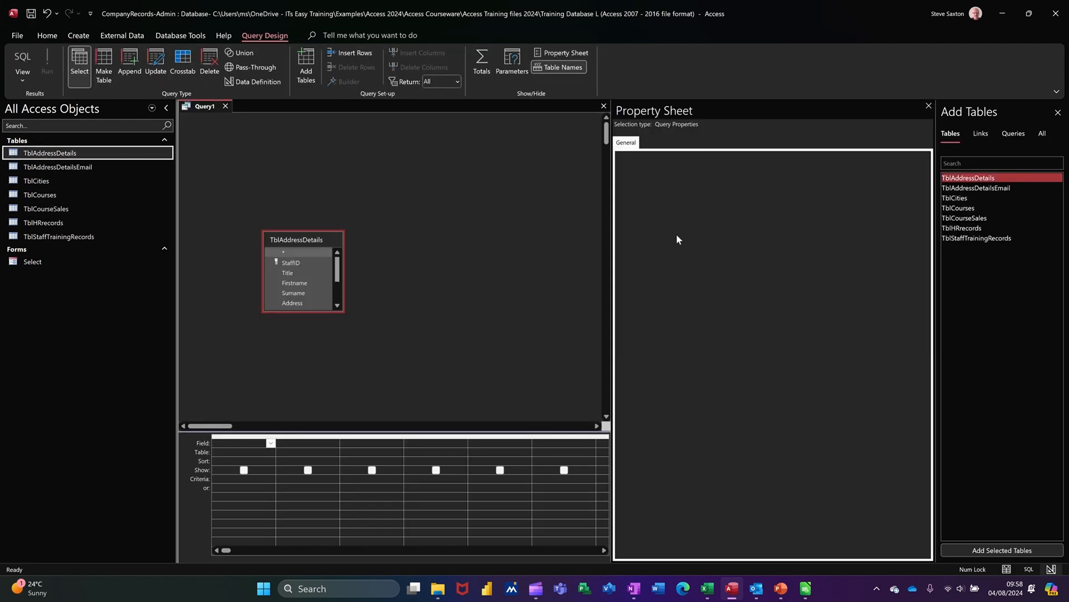
left_click(929, 106)
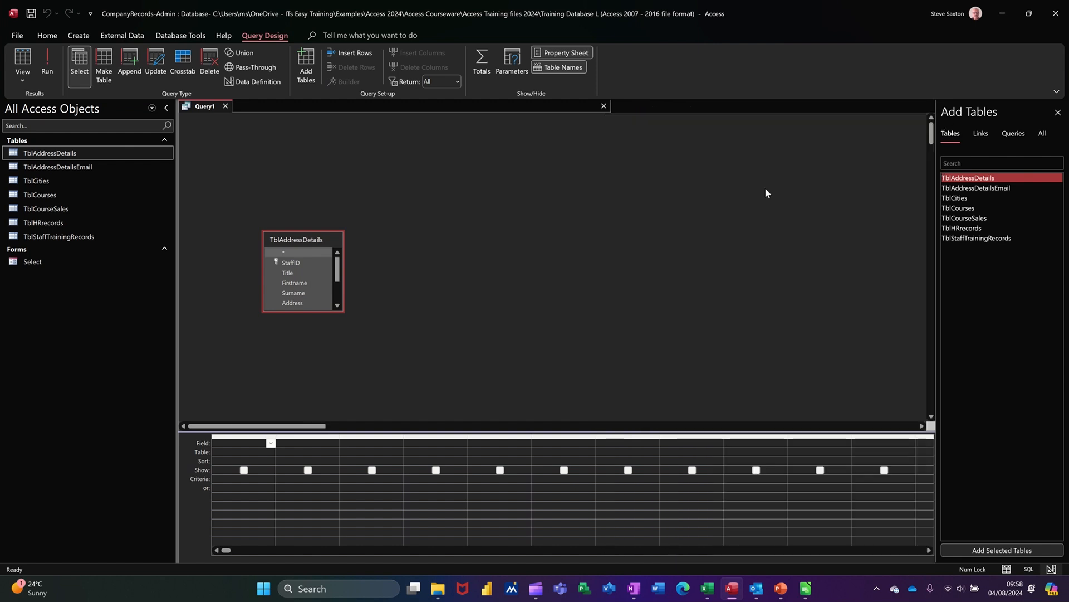
Add all TblAddressDetails fields to the query grid and select the Criteria cell of DateJoined.
double_click(300, 241)
left_click_drag(304, 269, 230, 446)
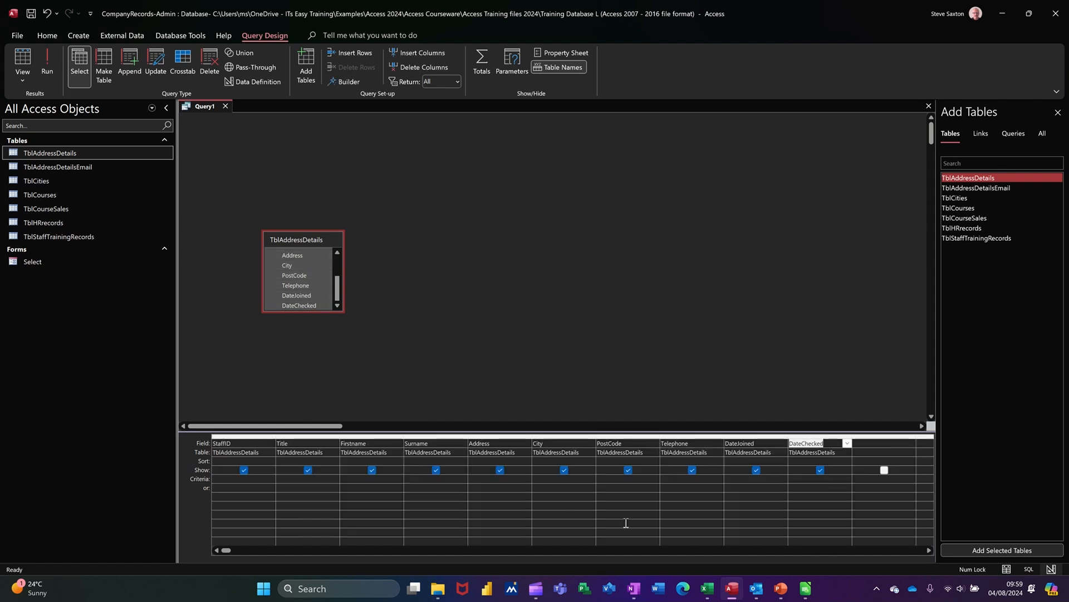
left_click(738, 480)
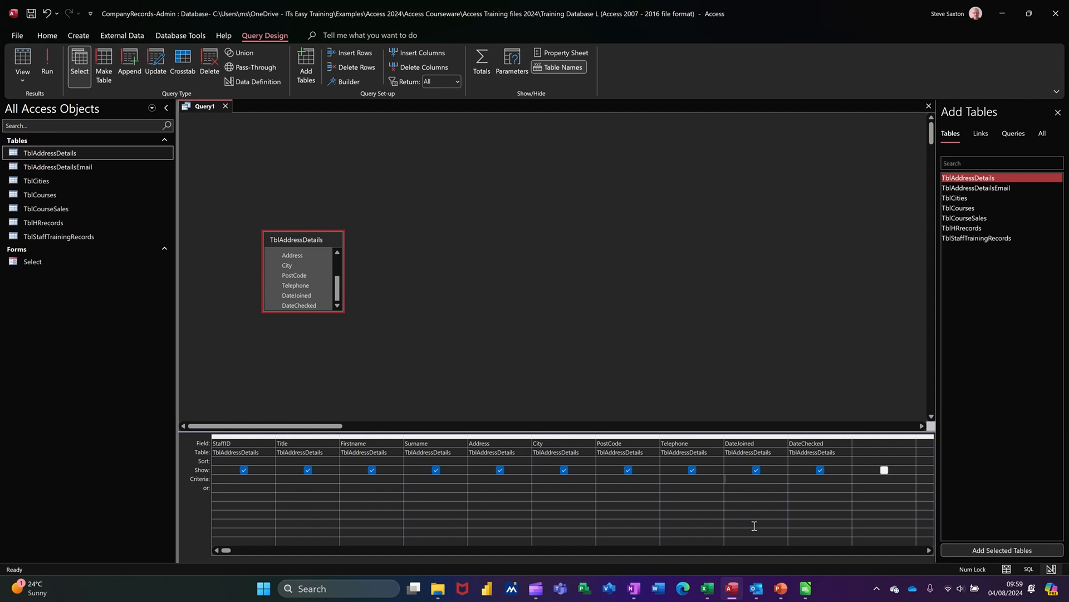
key("shift+F2")
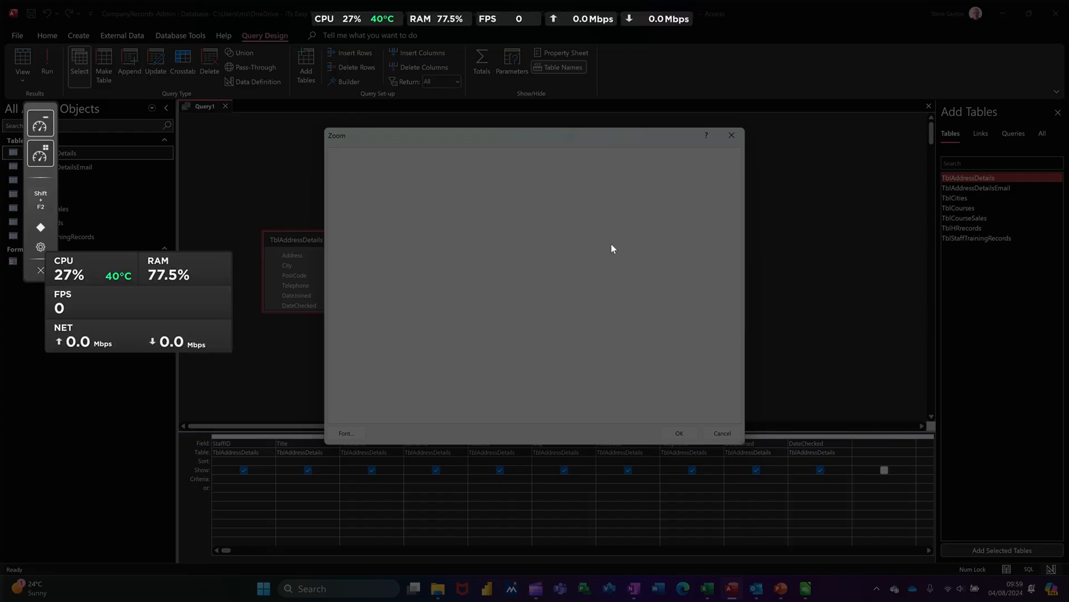
left_click(720, 433)
left_click(722, 433)
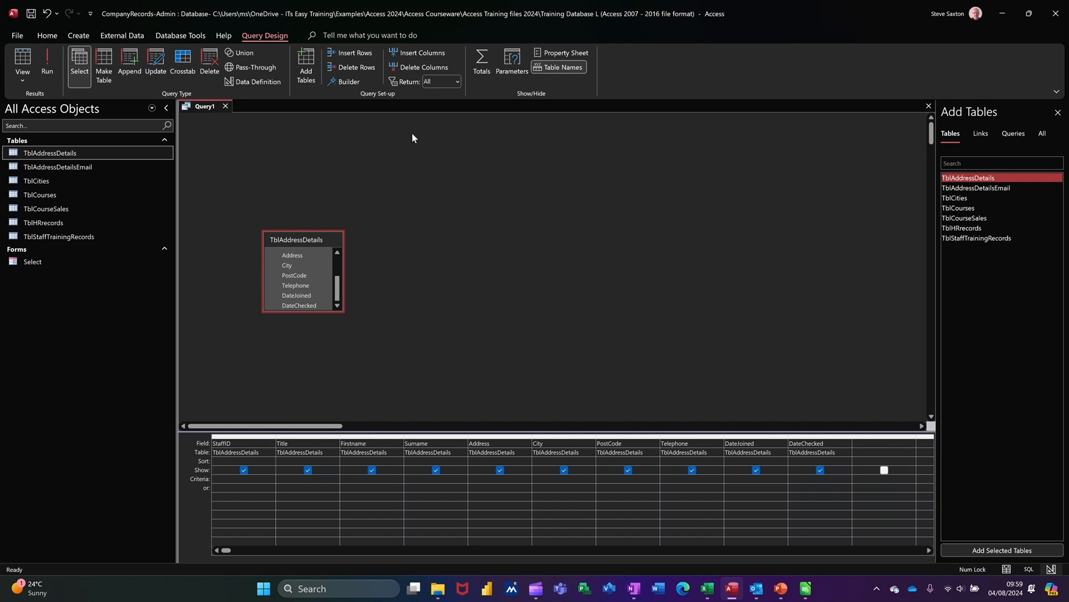
Open the Expression Builder for the DateJoined criteria and list the controls of the database's Select form.
left_click(346, 82)
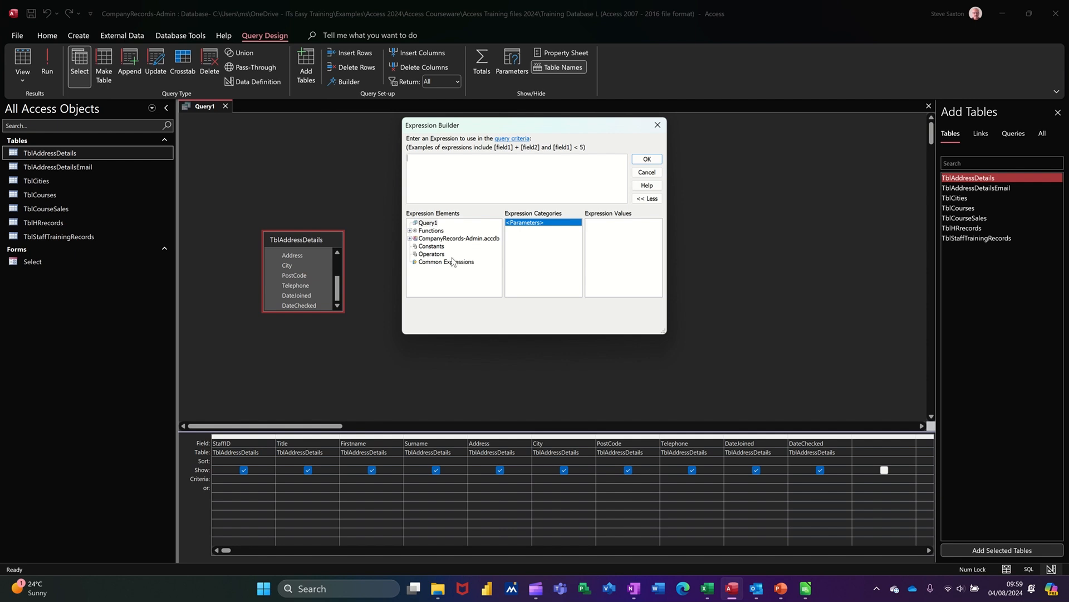
left_click(410, 239)
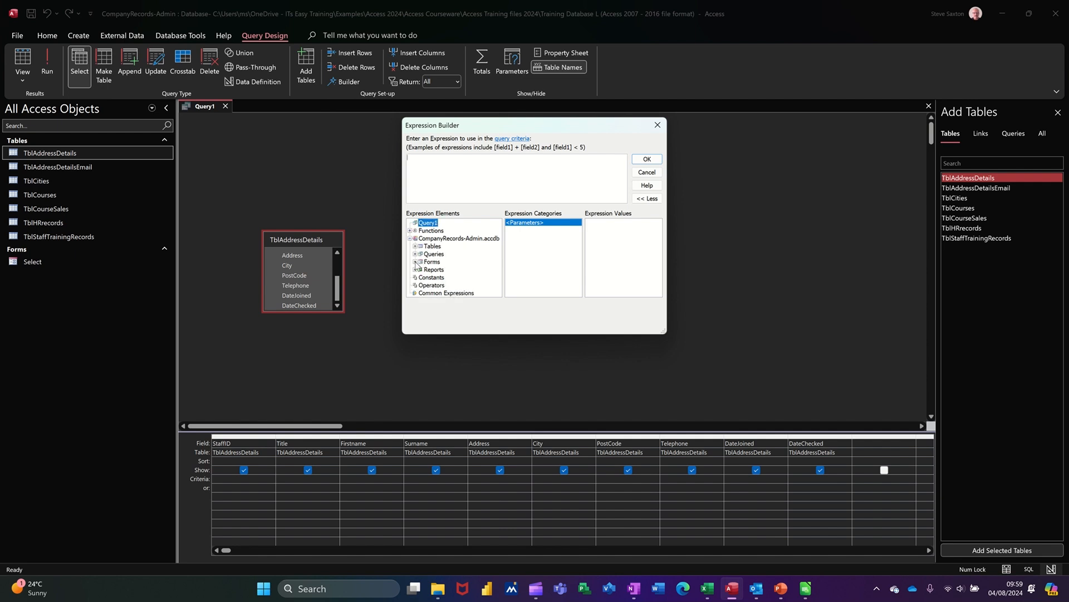
left_click(415, 262)
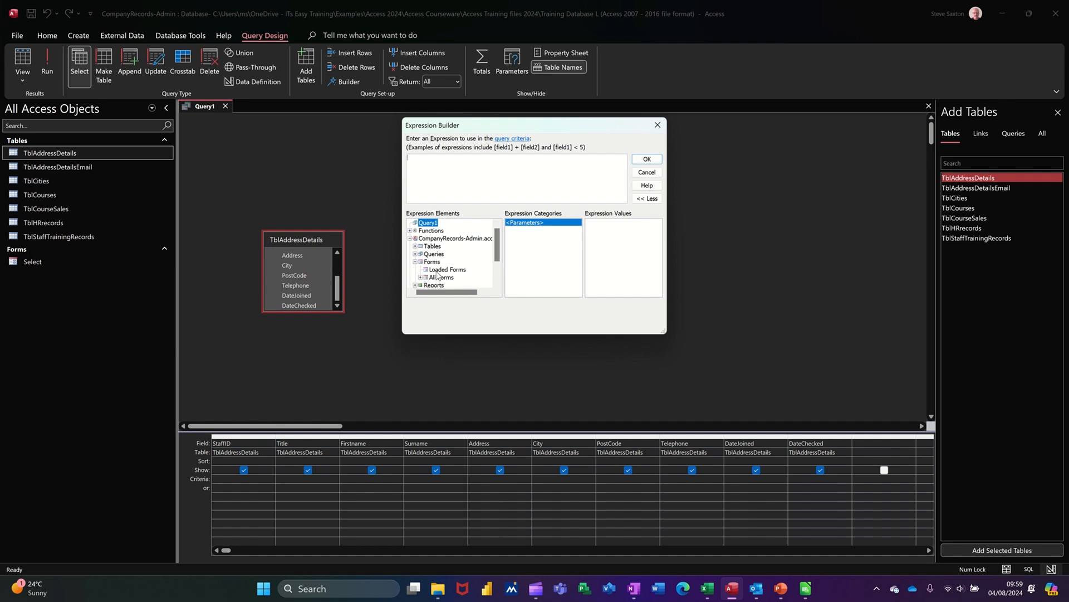
left_click(436, 271)
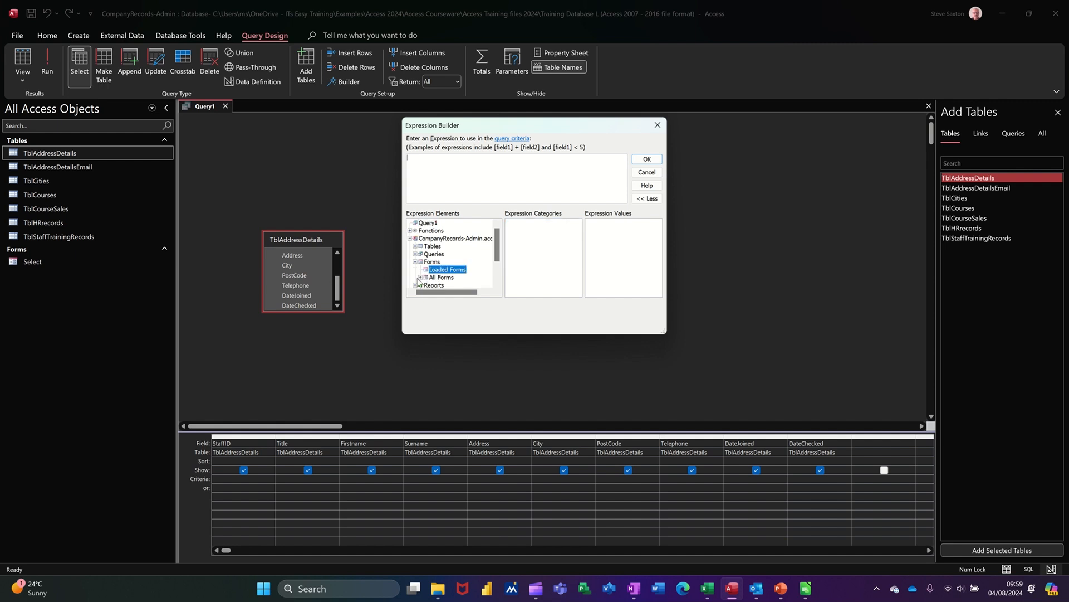
left_click(420, 278)
left_click(438, 277)
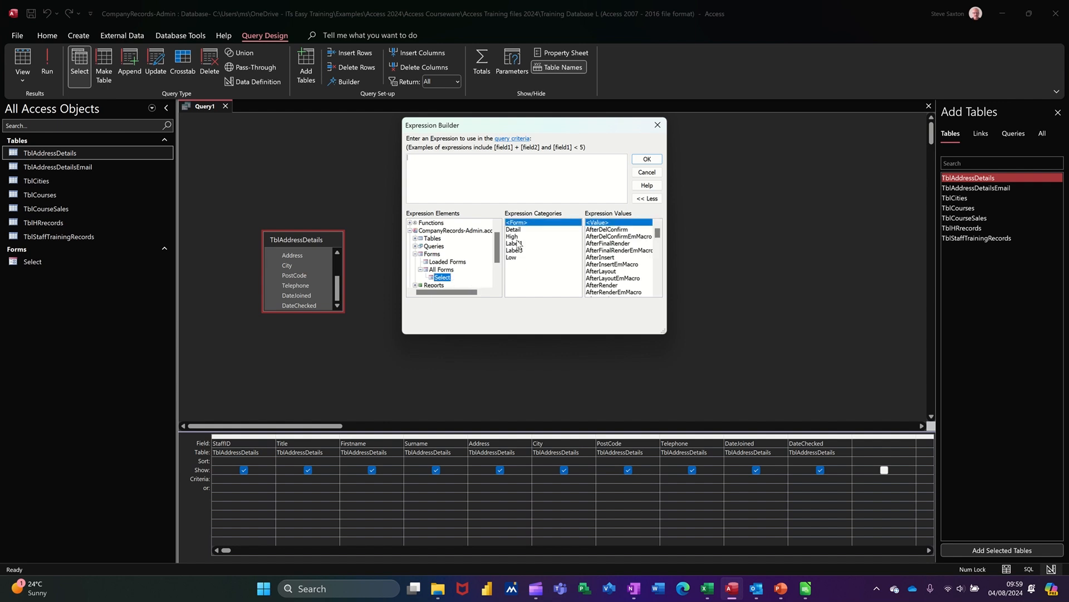
Build the DateJoined criterion Between Forms![Select]![Low] and Forms![Select]![High] and accept it.
left_click(431, 168)
type("Between")
left_click(511, 257)
double_click(511, 257)
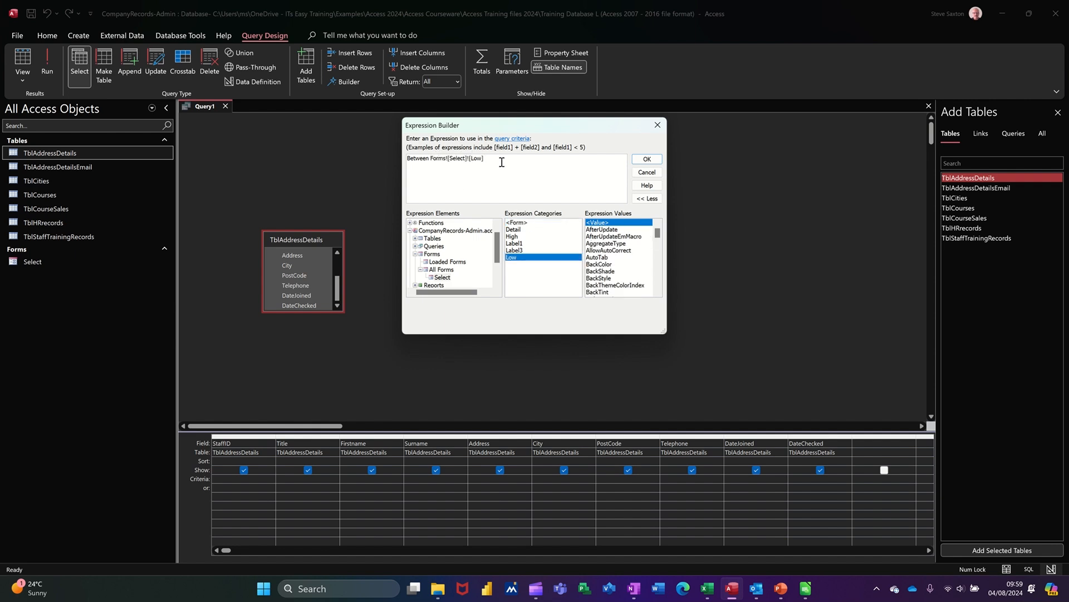
type("and")
double_click(523, 237)
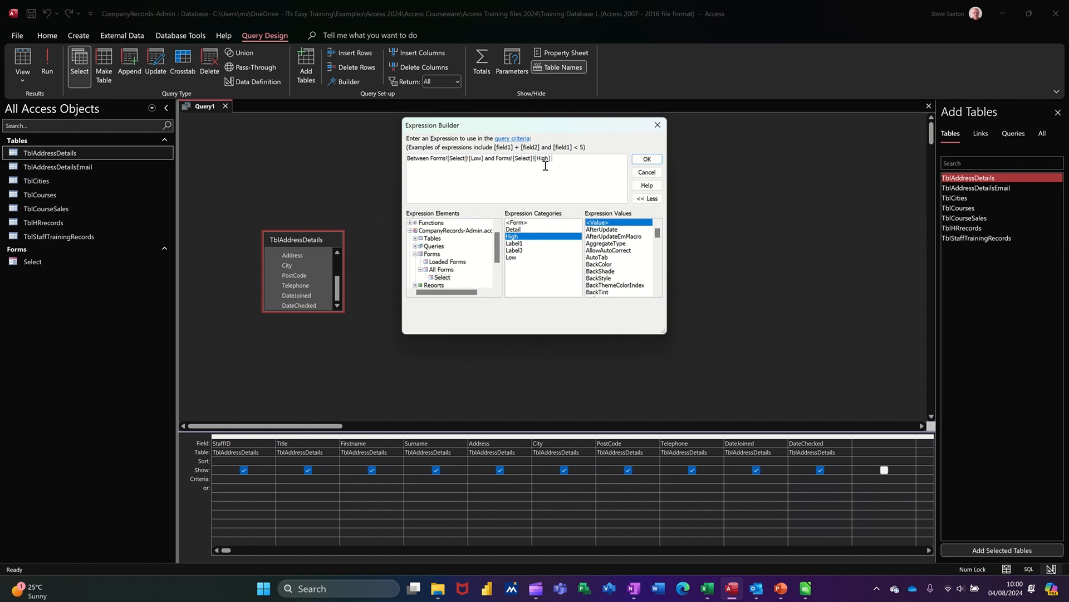
left_click(647, 159)
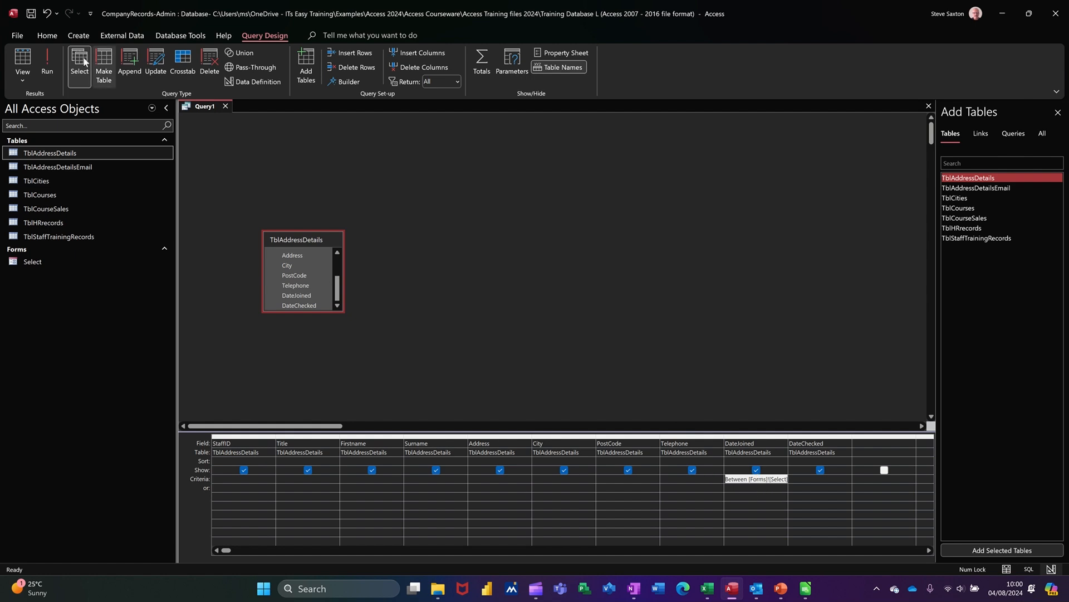
Save the query as QrySelect and try running it while the Select form is closed.
left_click(32, 14)
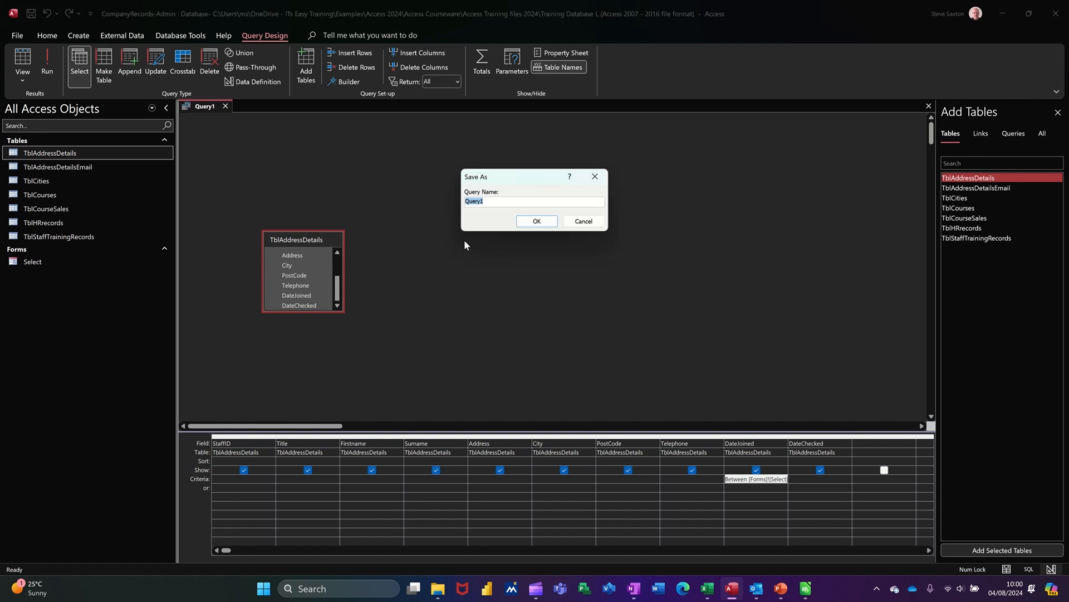
type("Q")
left_click(537, 221)
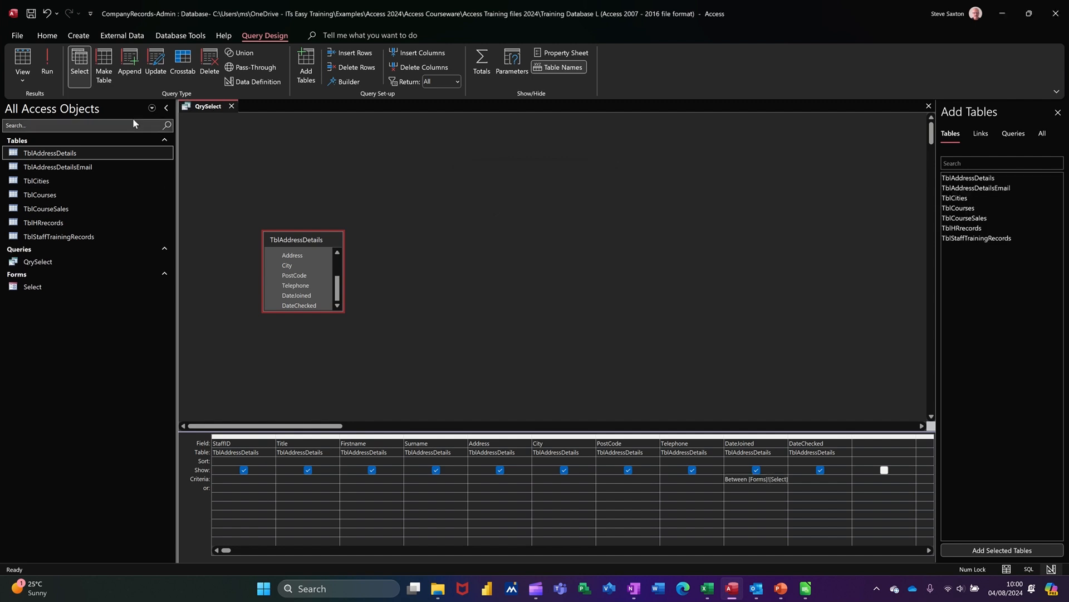
left_click(48, 58)
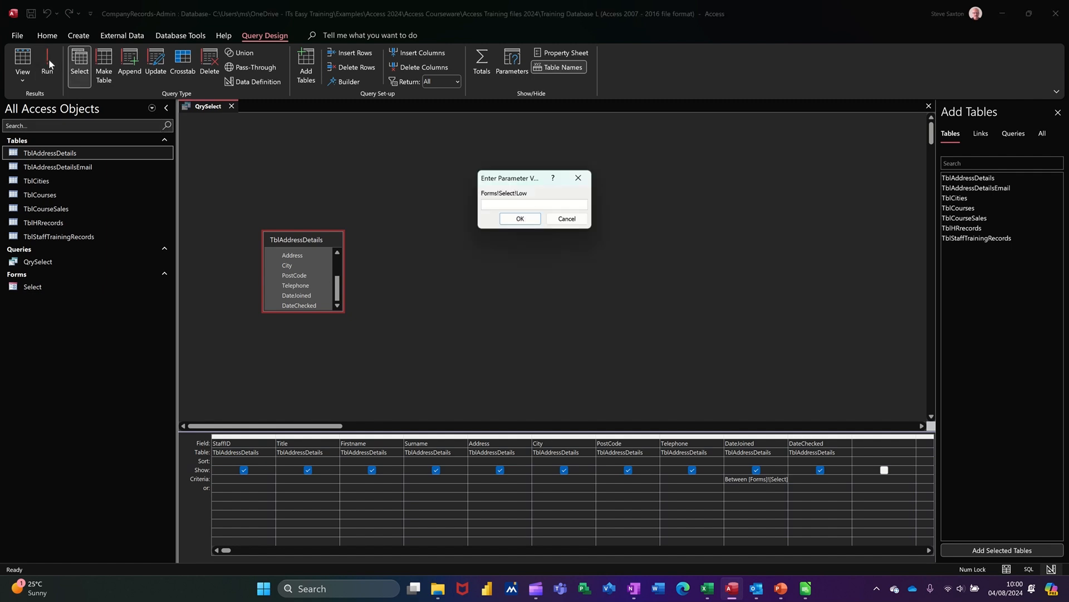
left_click(574, 222)
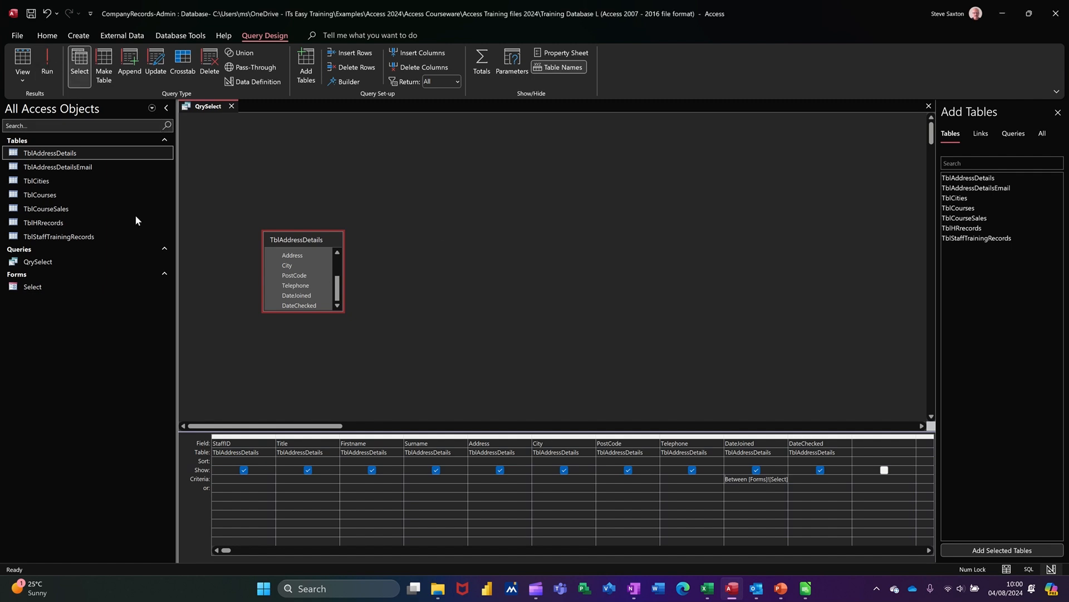
Open the Select form and enter 1/8/24 as First Date and 5/8/24 as Last Date.
double_click(62, 286)
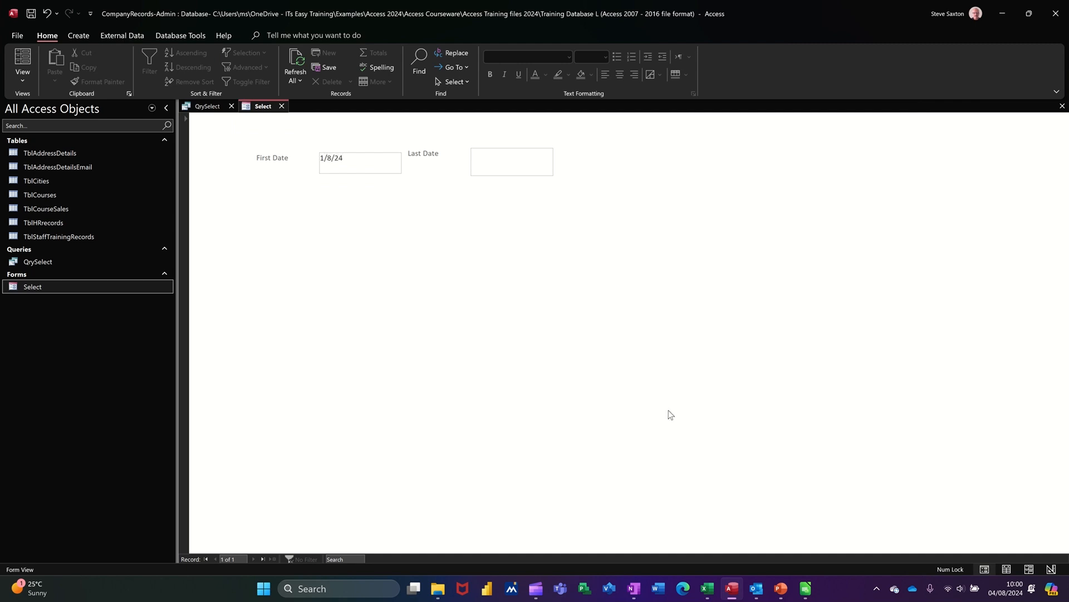
left_click(514, 159)
type("5/8/24")
Run QrySelect with the dates entered on the open form, check the records, and close the query.
left_click(209, 106)
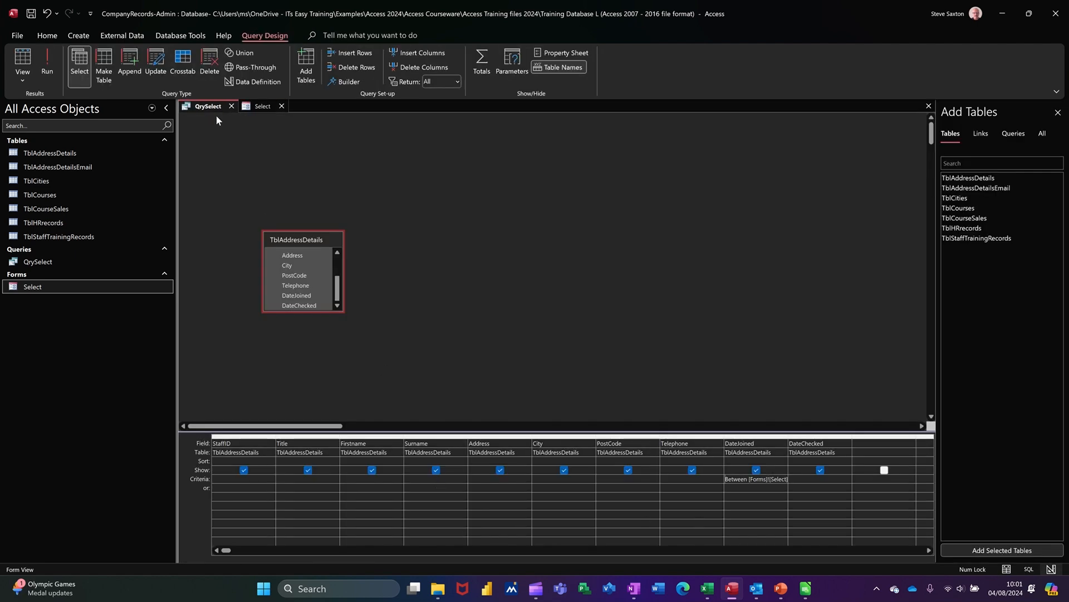
left_click(47, 63)
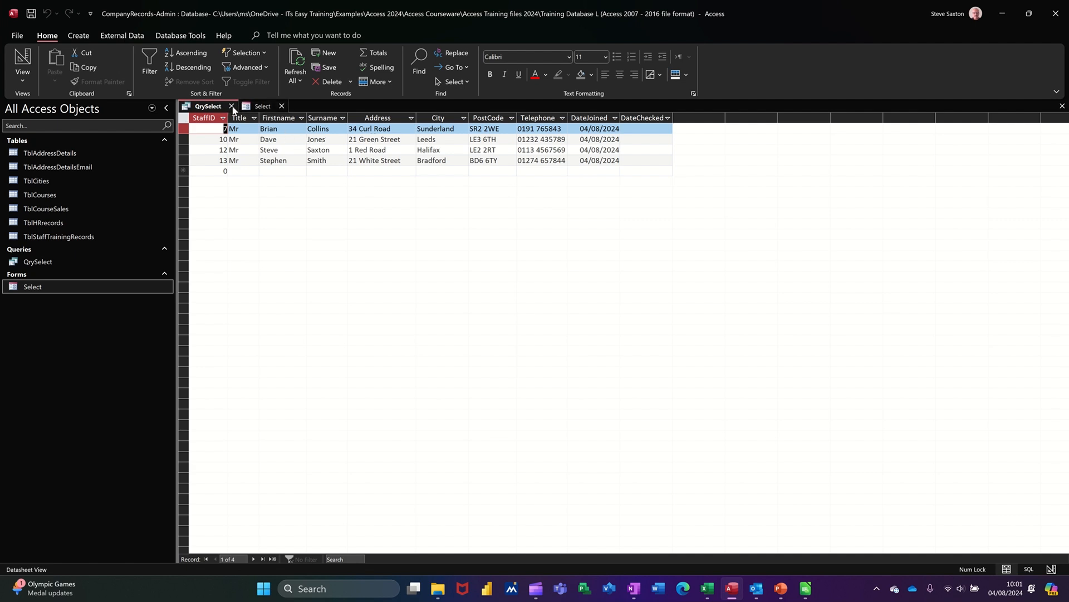
left_click(231, 106)
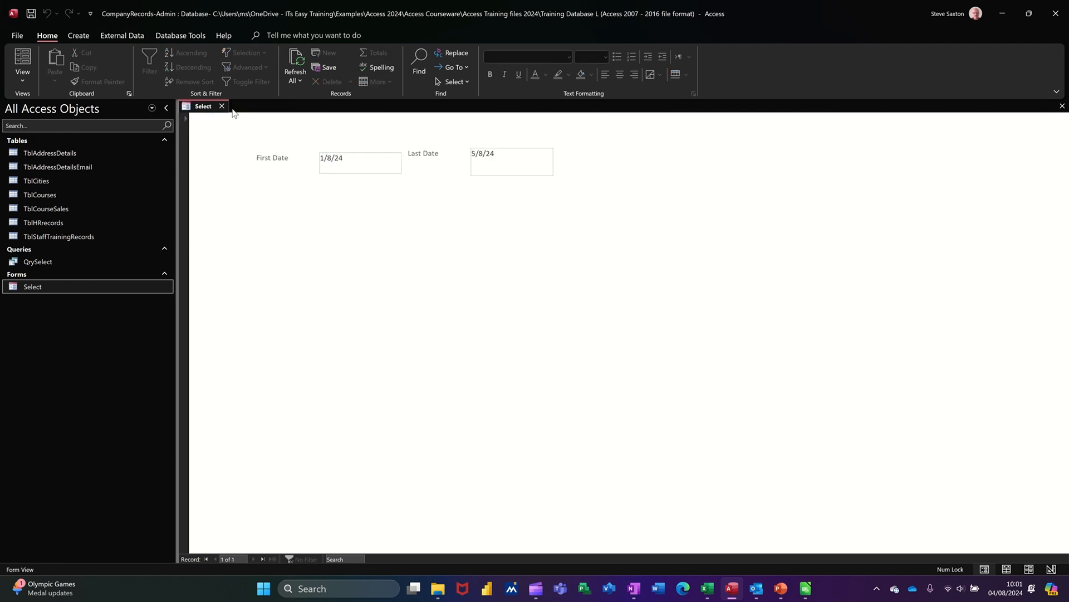
Start a Report Wizard report based on QrySelect and include the Title, Firstname, Surname and DateJoined fields.
left_click(52, 263)
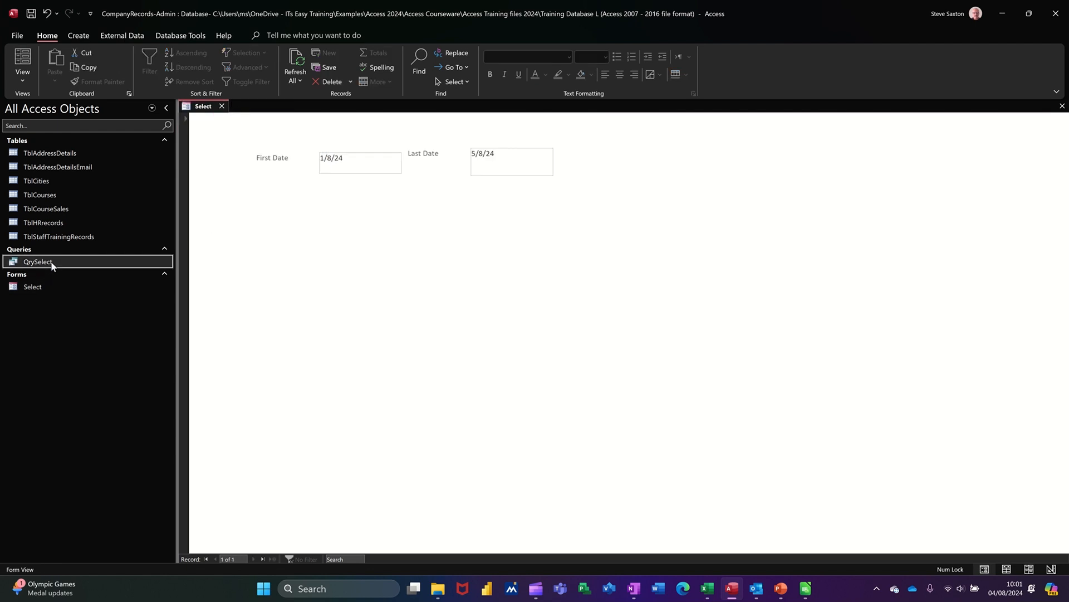
left_click(77, 36)
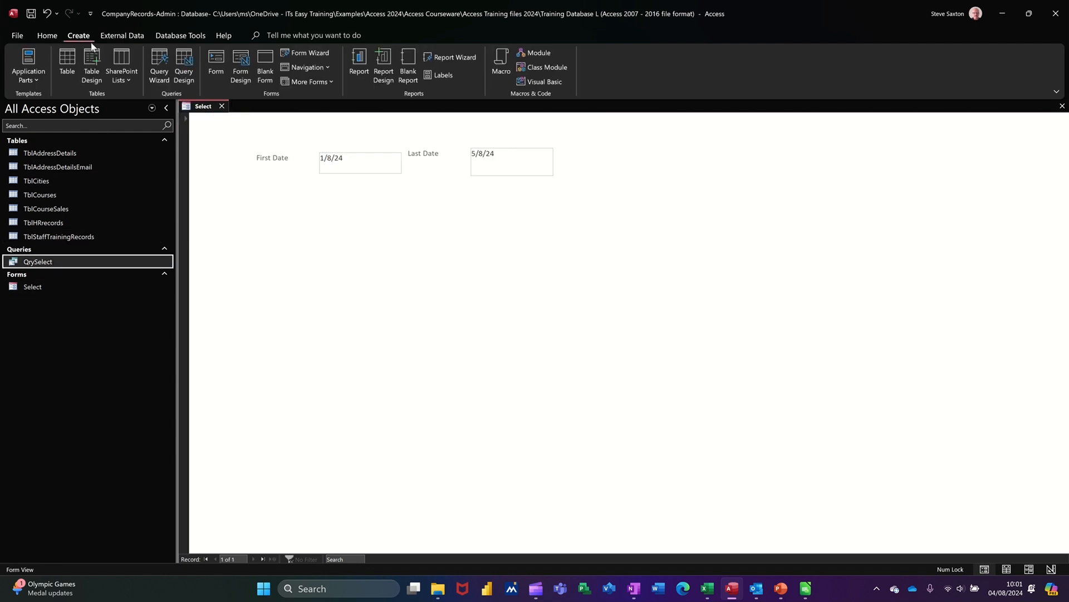
left_click(453, 56)
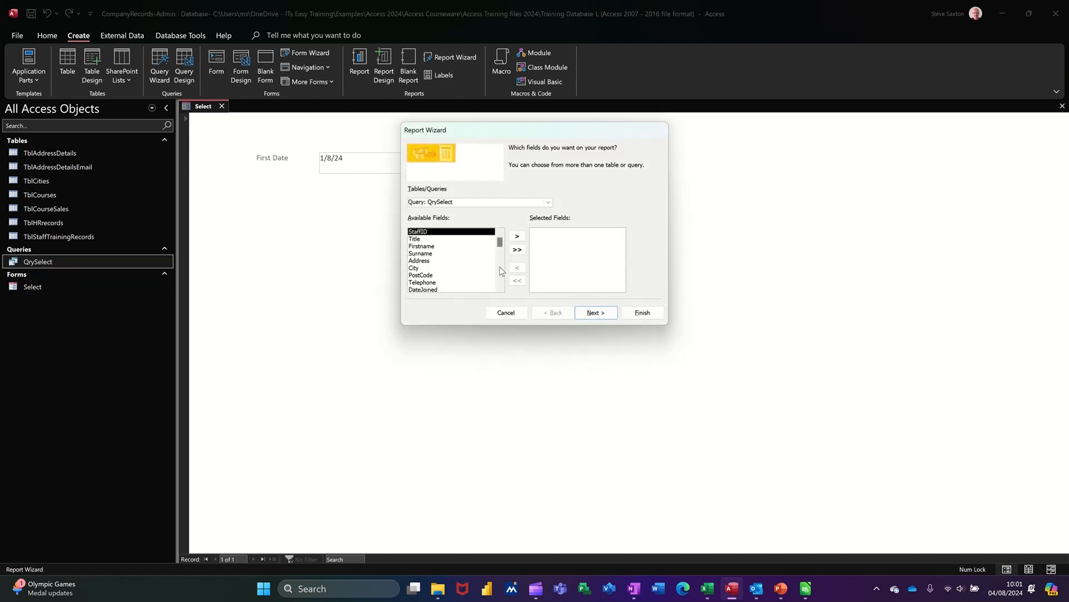
left_click(426, 239)
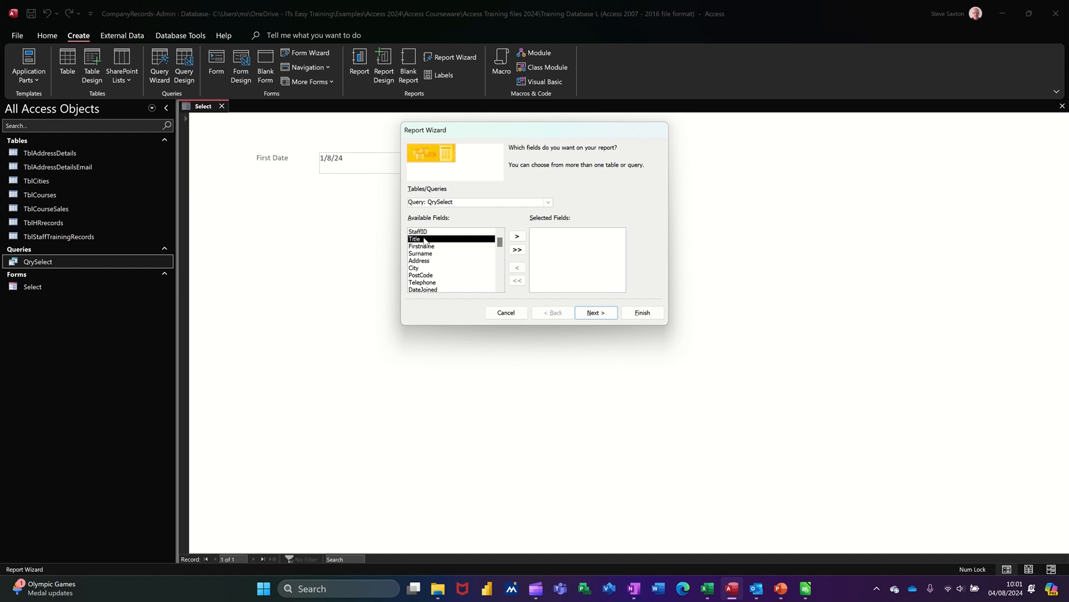
double_click(426, 241)
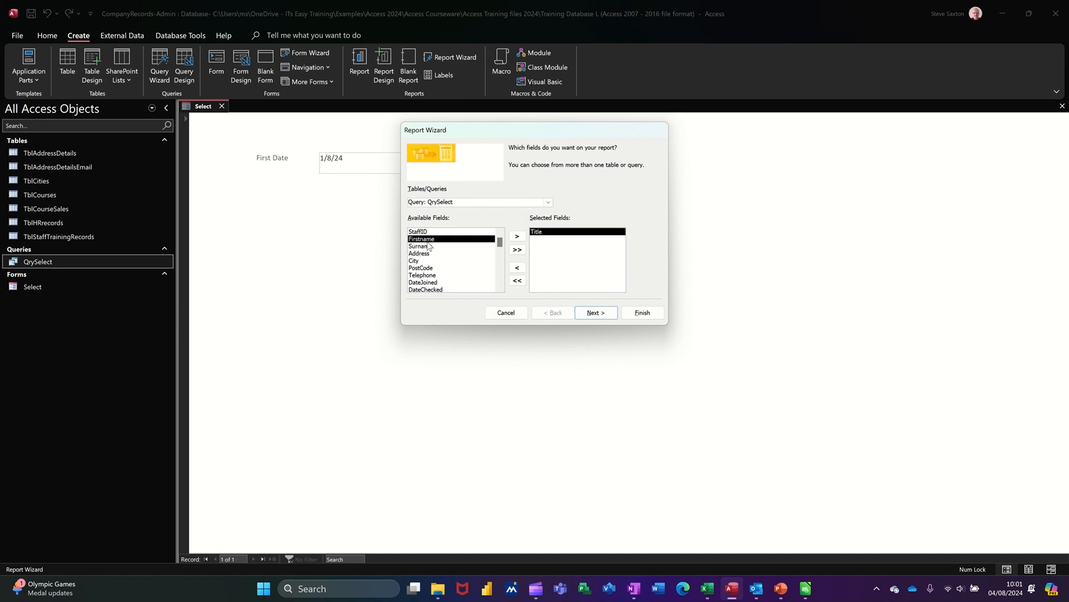
double_click(429, 246)
double_click(429, 244)
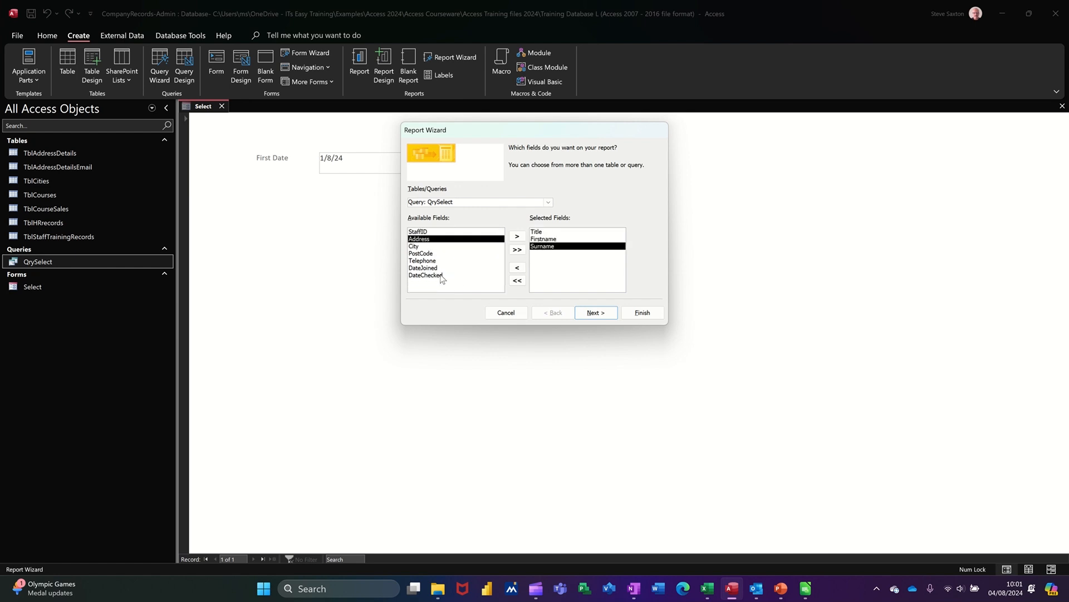
double_click(435, 269)
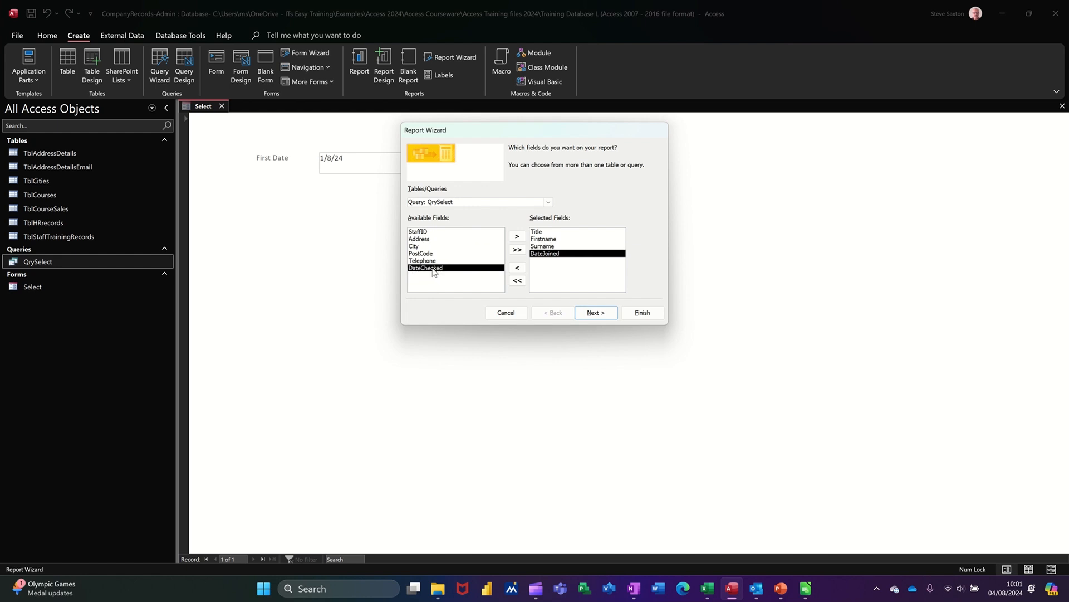
Finish the report wizard without grouping or sorting, using a Tabular layout, Landscape orientation and the title RptQrySelect, and preview the report.
left_click(593, 315)
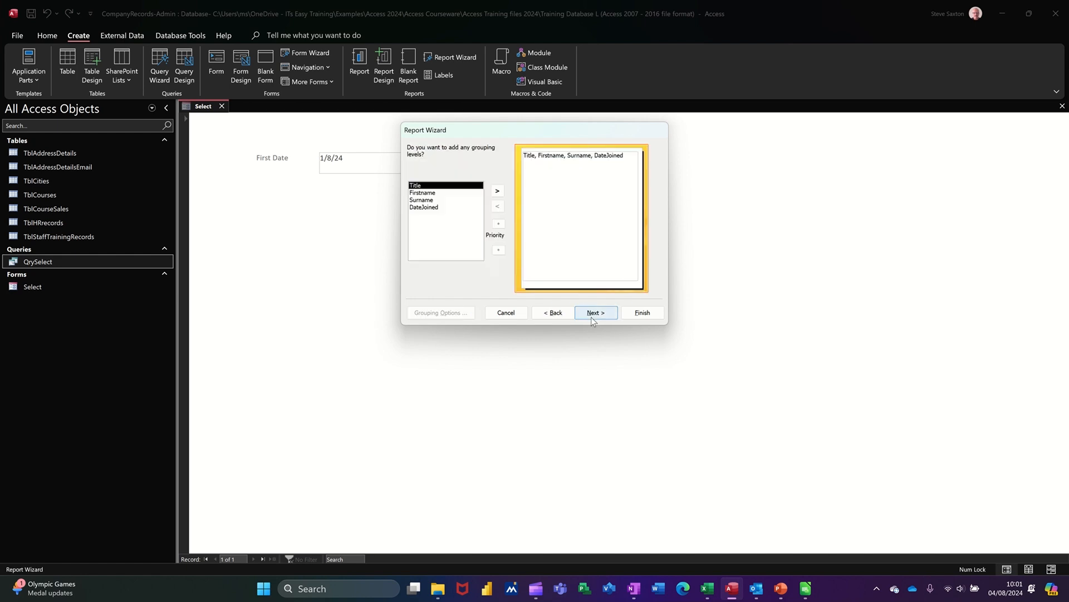
left_click(595, 313)
left_click(594, 313)
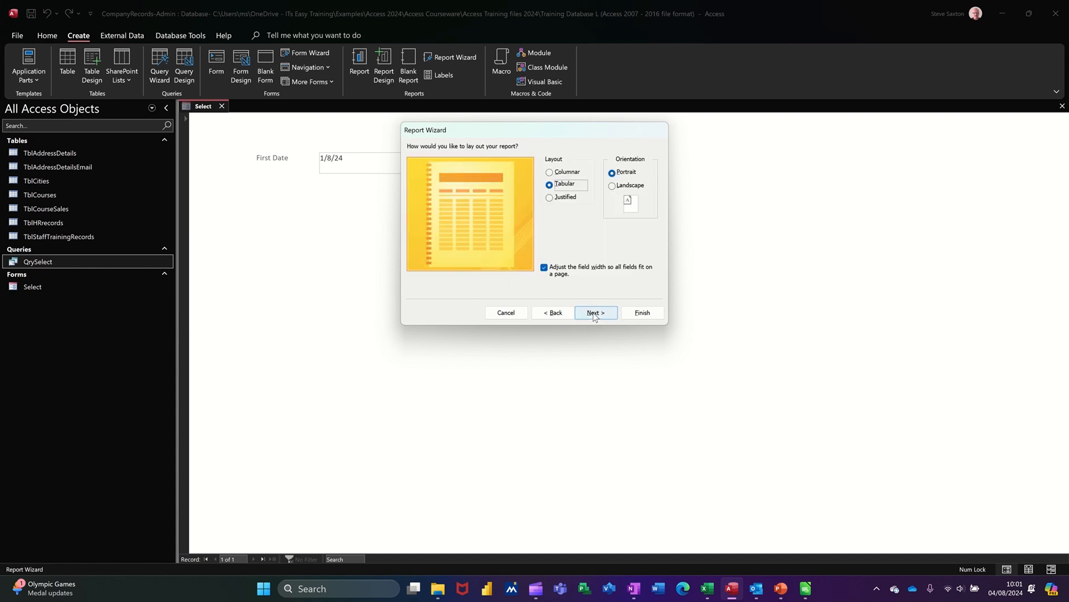
left_click(615, 186)
left_click(595, 313)
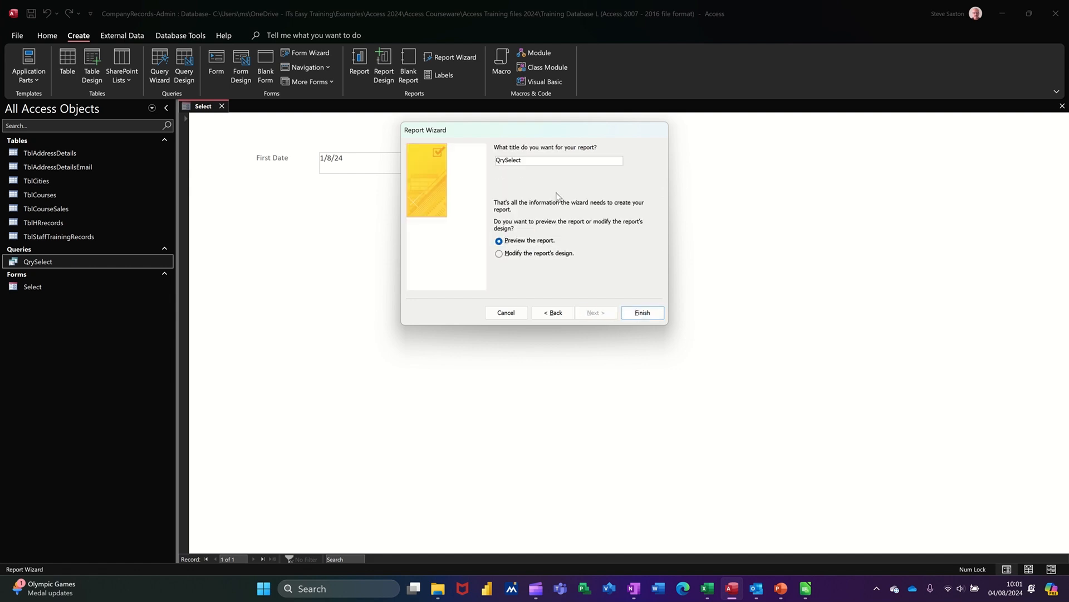
type("Rpt")
left_click(639, 313)
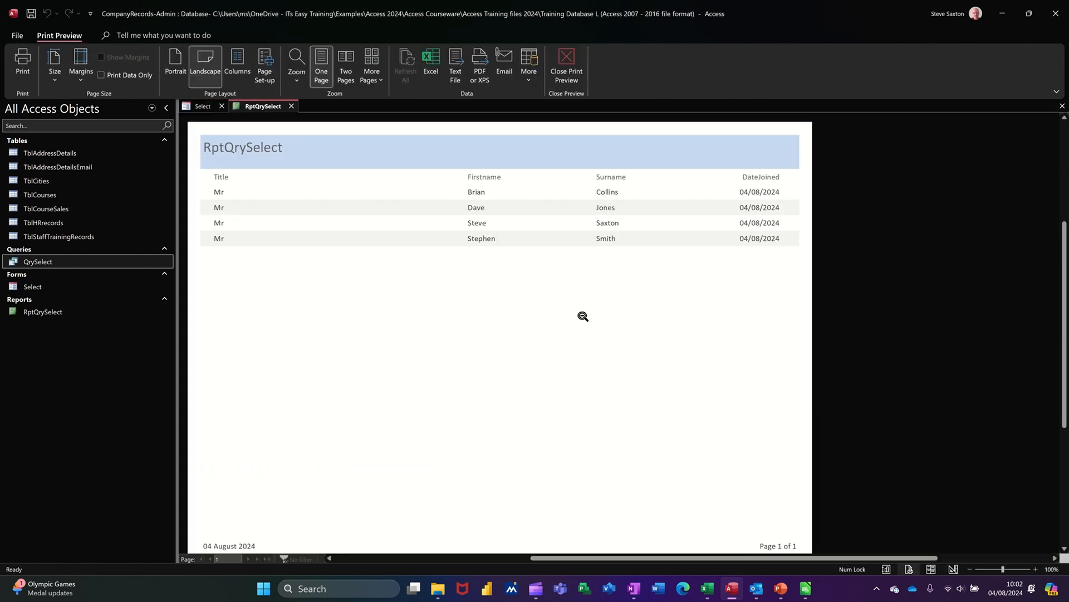
Close the print preview and narrow the Title heading and the Title field below it to about two grid squares in Design View.
left_click(567, 64)
left_click(332, 188)
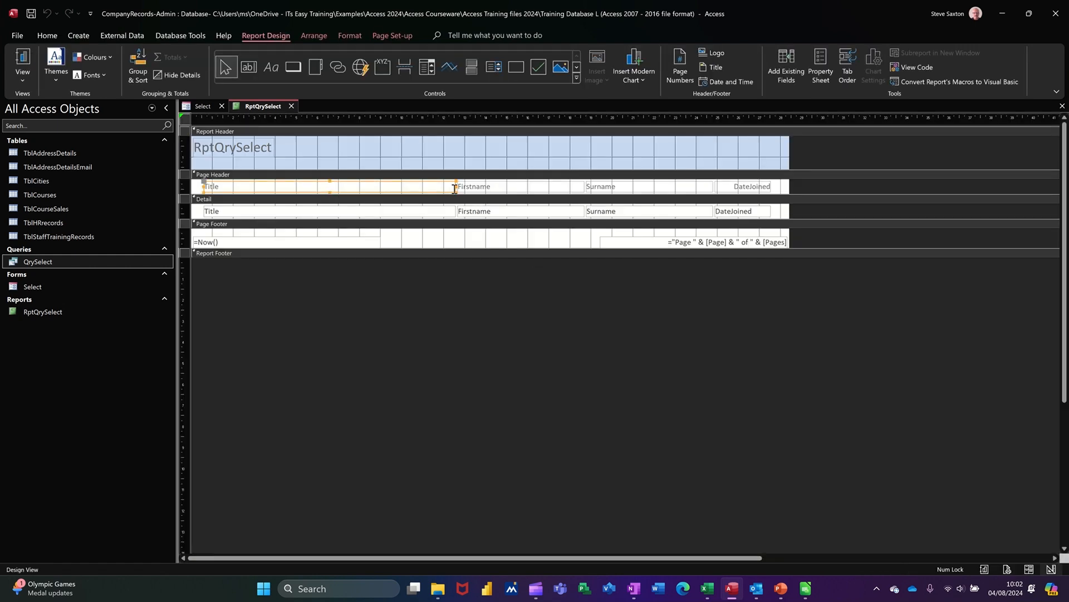
left_click_drag(457, 186, 253, 186)
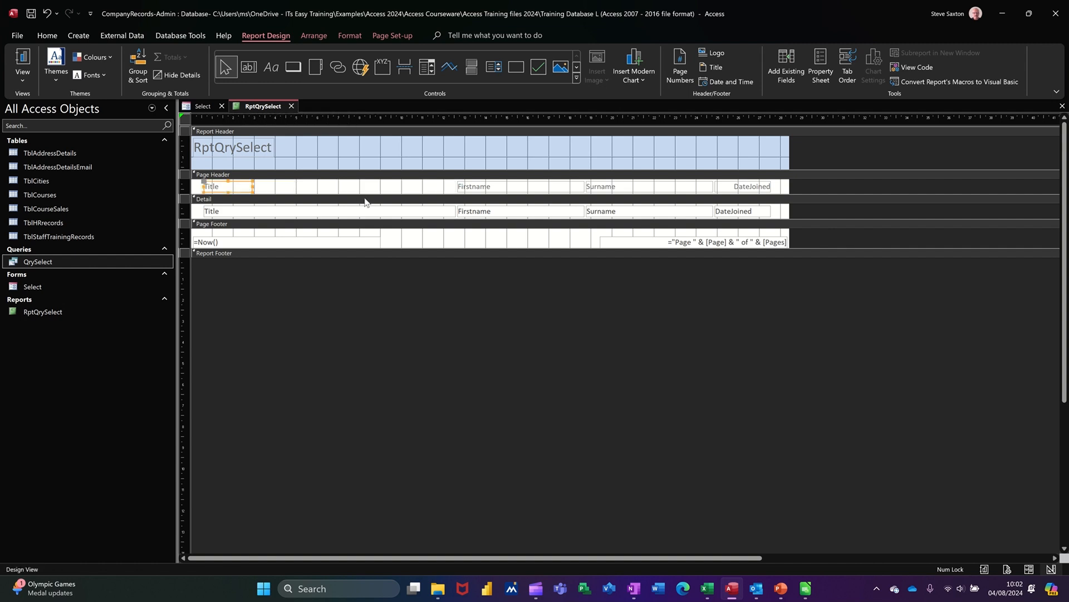
left_click(423, 214)
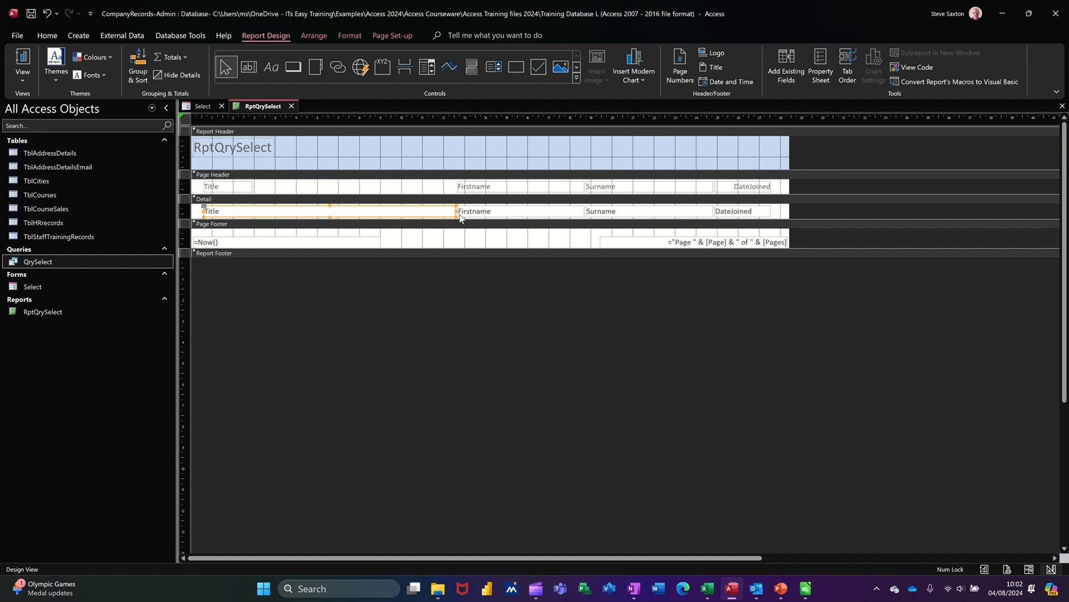
left_click_drag(454, 210, 255, 208)
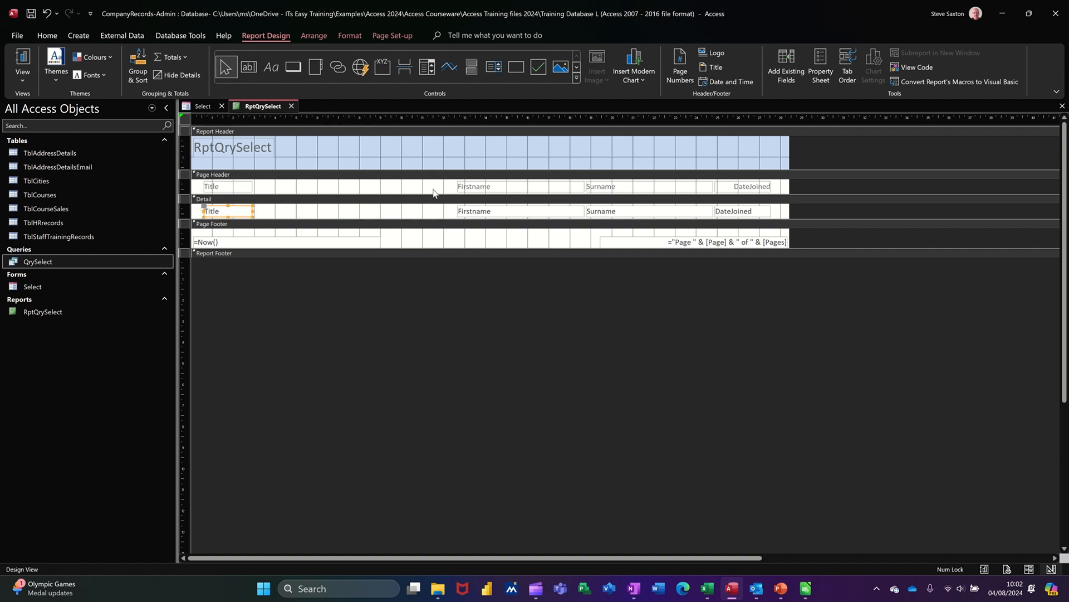
Move the Firstname, Surname and DateJoined headings and their detail fields beside Title, and close the report with the layout saved.
left_click_drag(440, 188, 747, 190)
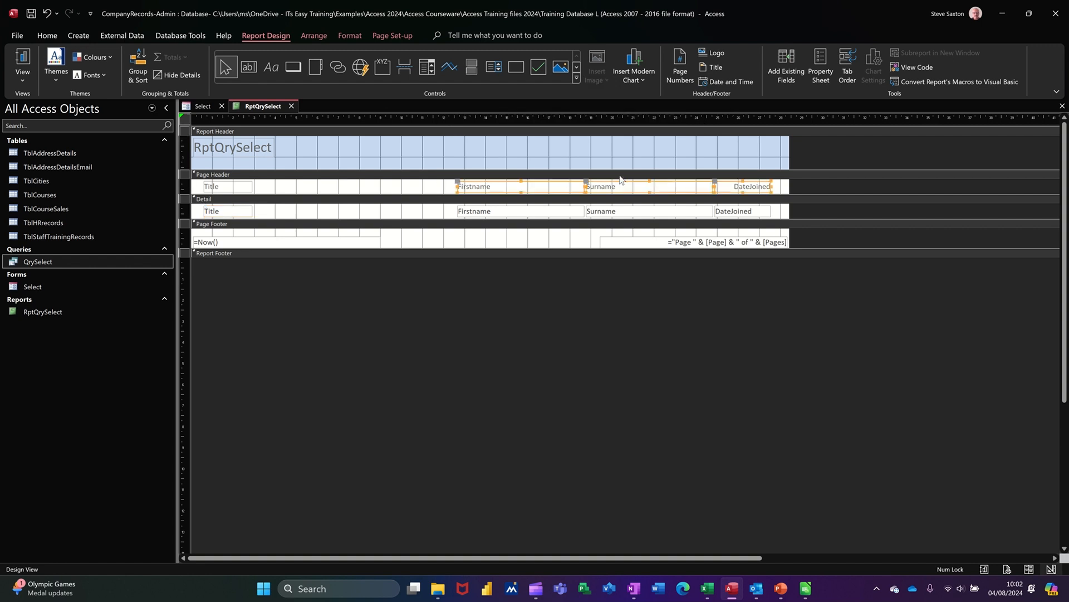
left_click_drag(505, 184, 301, 187)
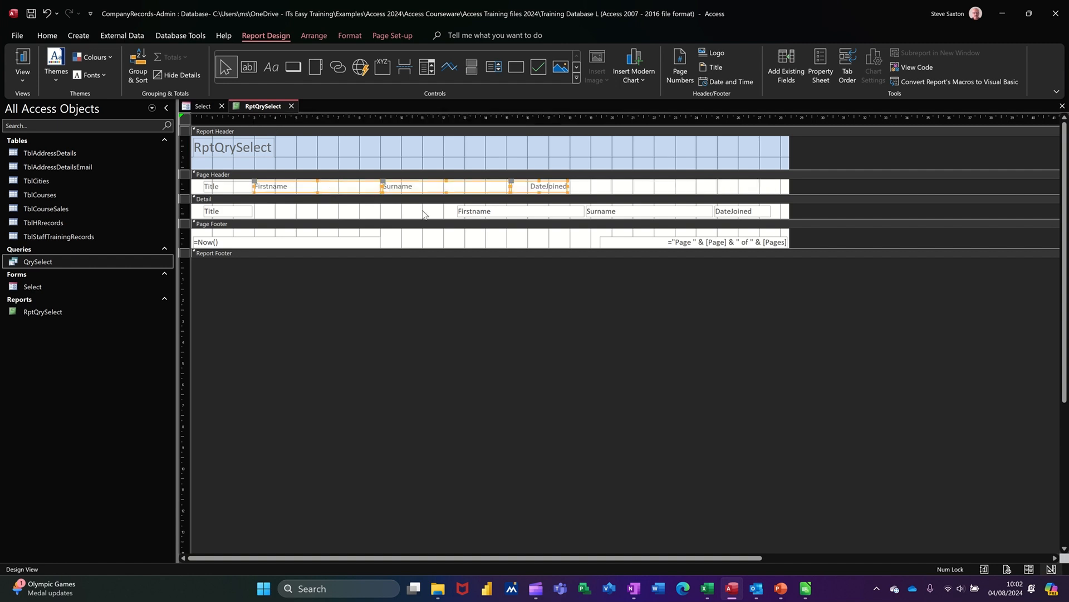
left_click_drag(436, 210, 766, 213)
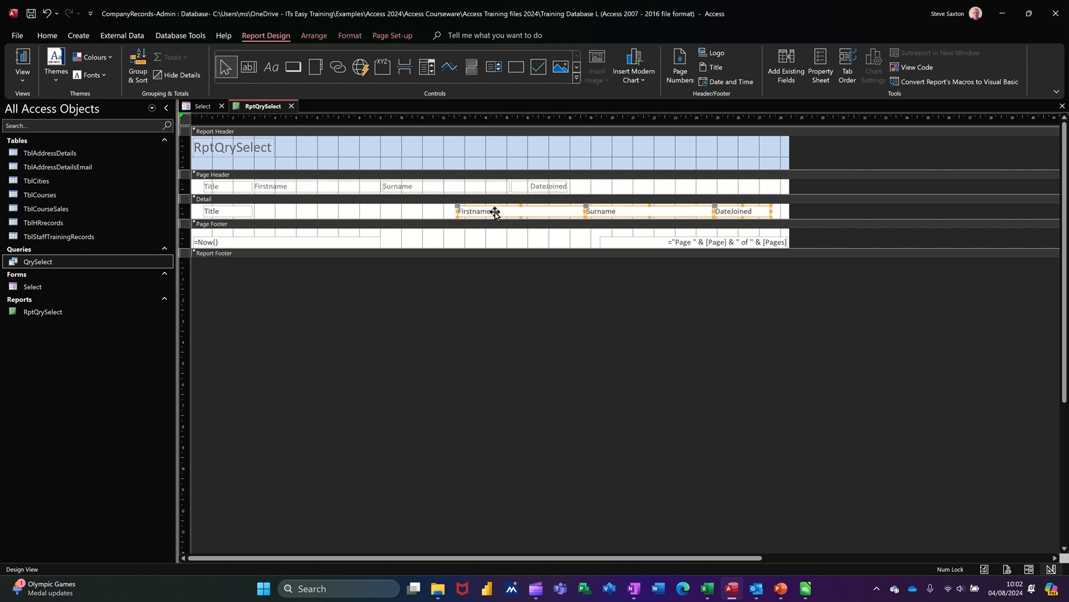
left_click_drag(499, 212, 295, 213)
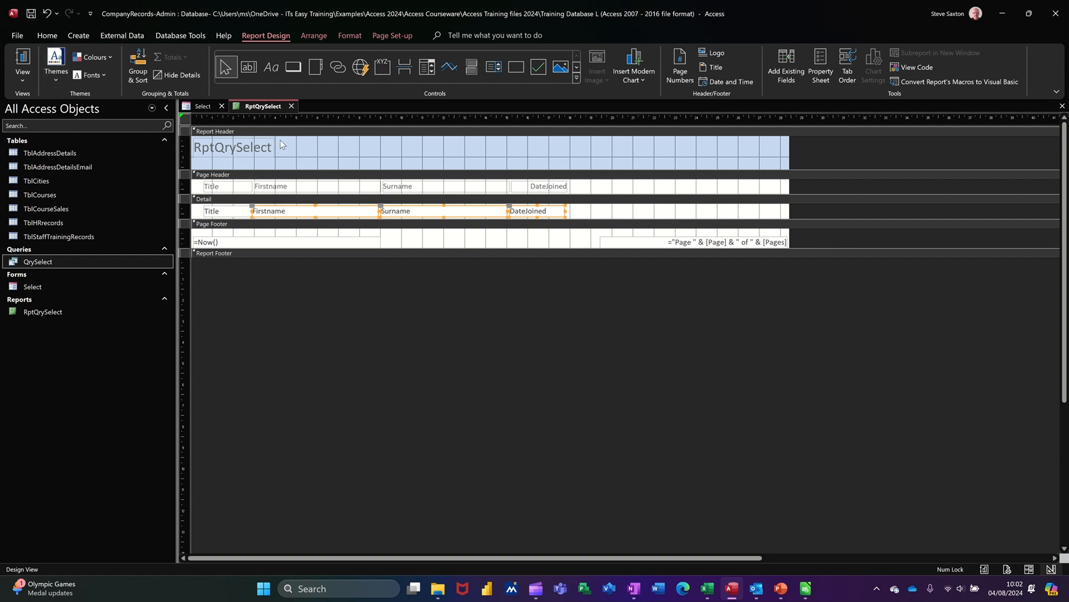
left_click(292, 107)
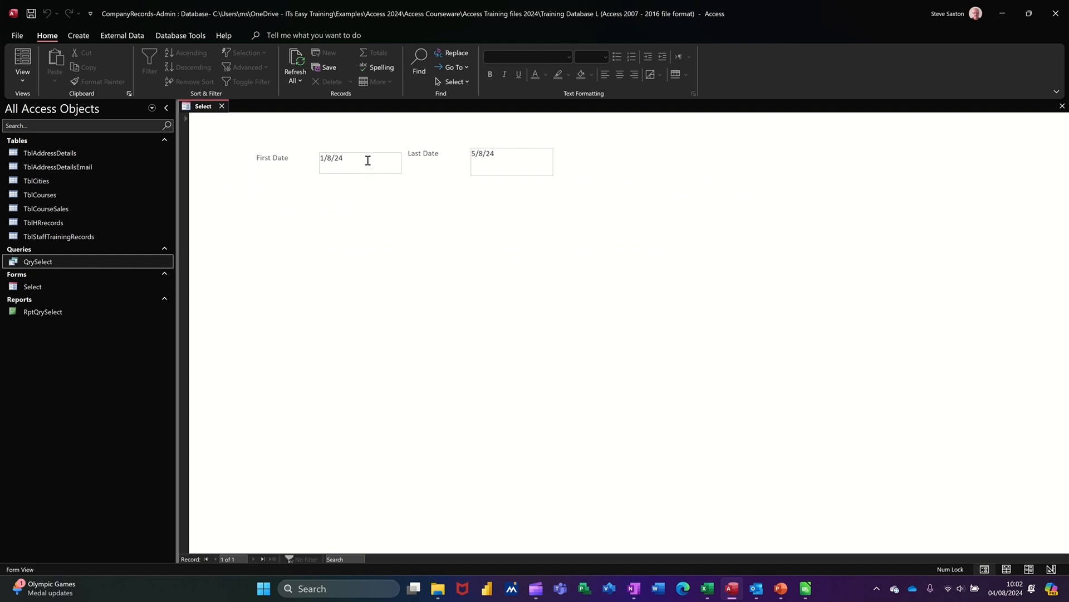
Set First Date to 1/8/99 on the Select form and check the matching records in RptQrySelect and QrySelect, closing each.
left_click_drag(351, 160, 334, 160)
type("99")
double_click(75, 312)
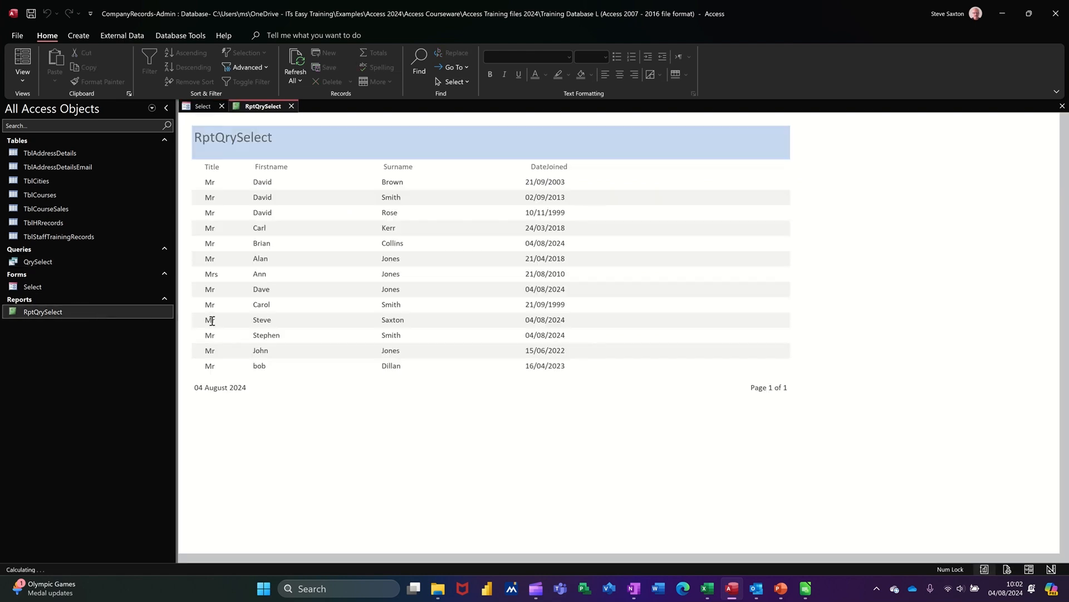
left_click(292, 106)
left_click(62, 262)
double_click(61, 261)
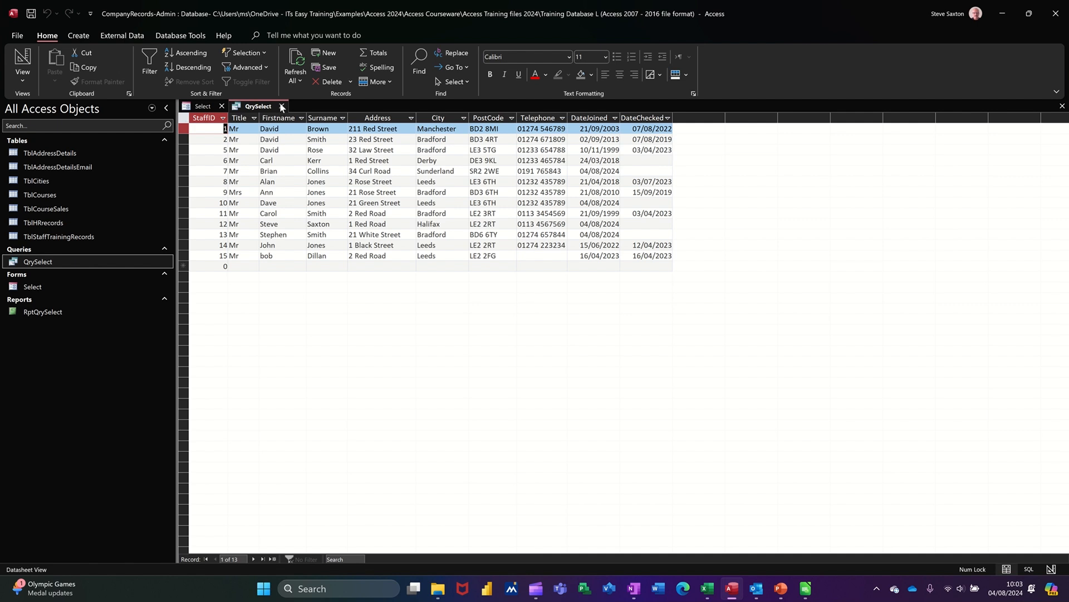
left_click(281, 106)
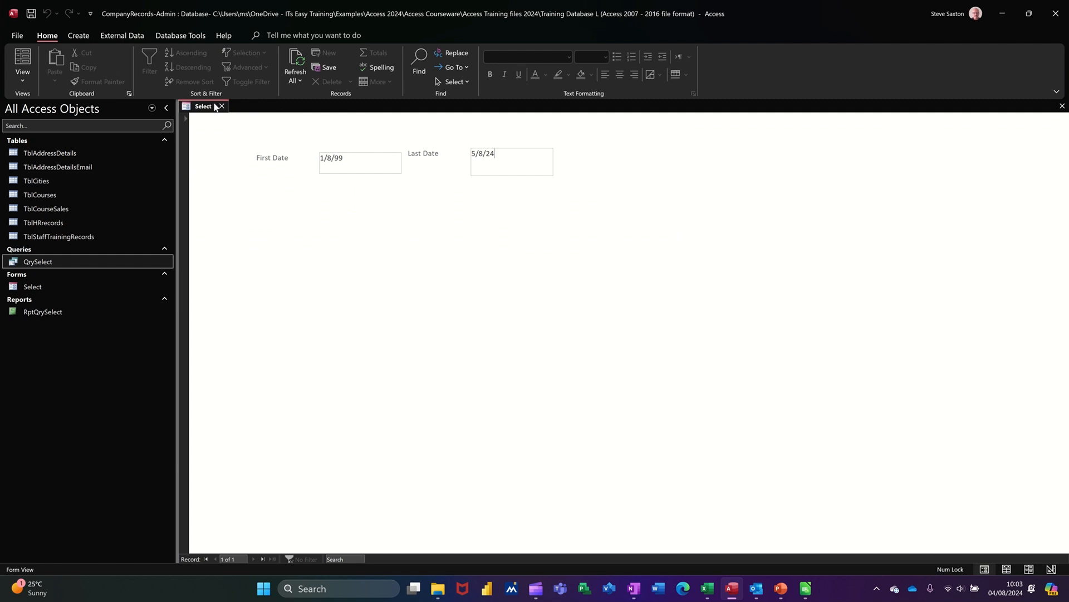
Add a command button below the date boxes in the Select form's design that previews RptQrySelect, with the text Preview Report.
left_click(24, 81)
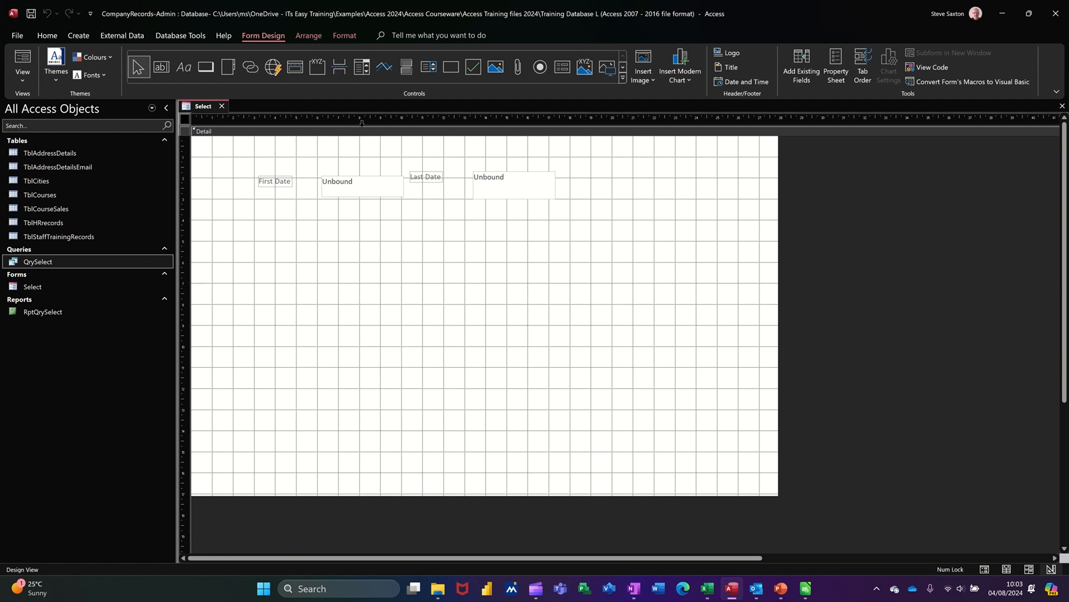
left_click(206, 67)
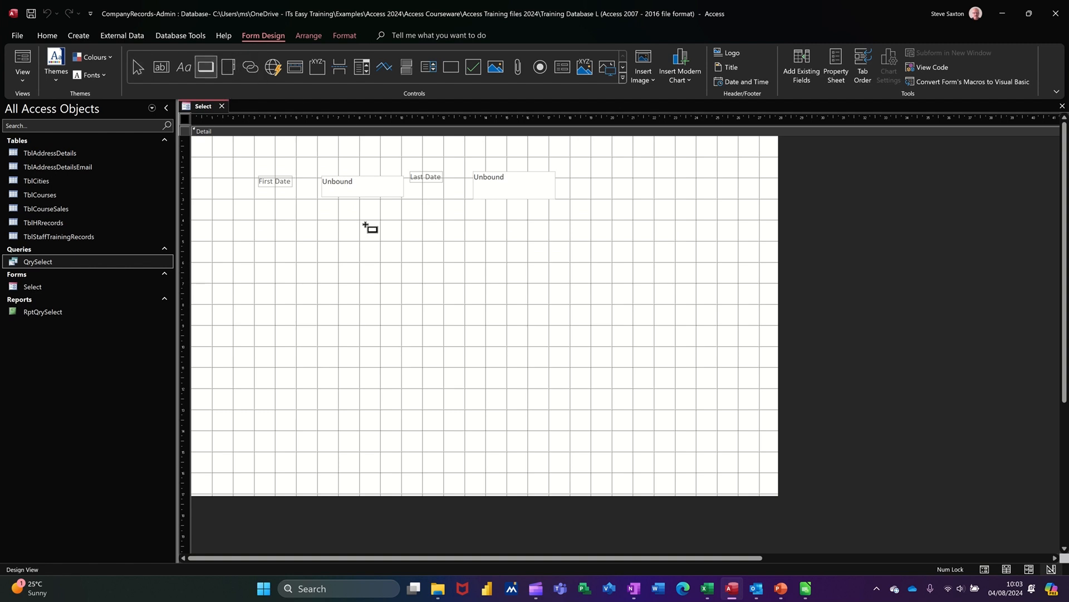
left_click_drag(367, 225, 504, 271)
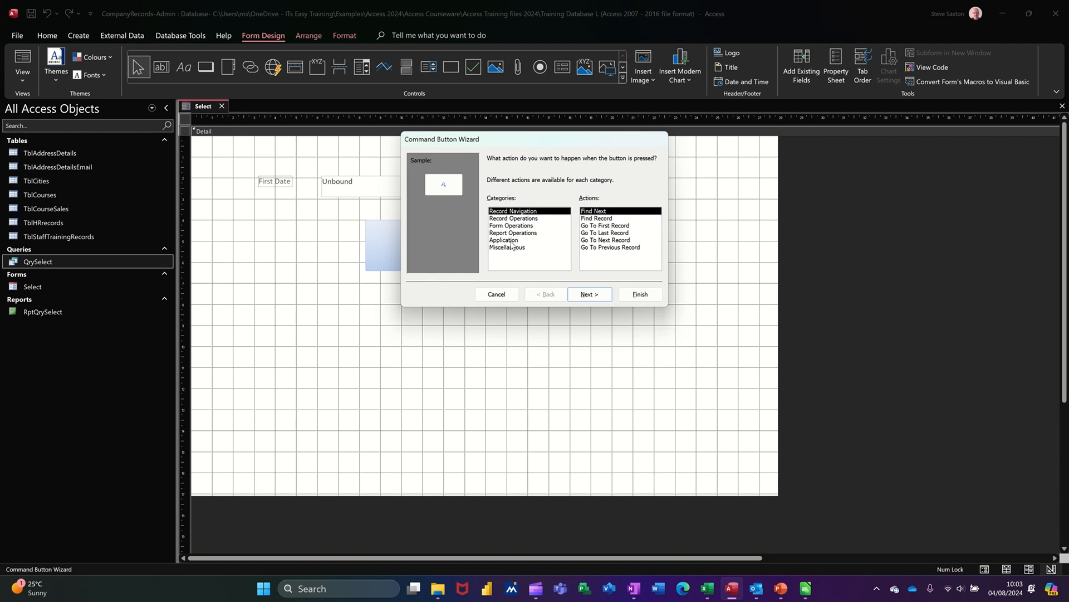
left_click(507, 233)
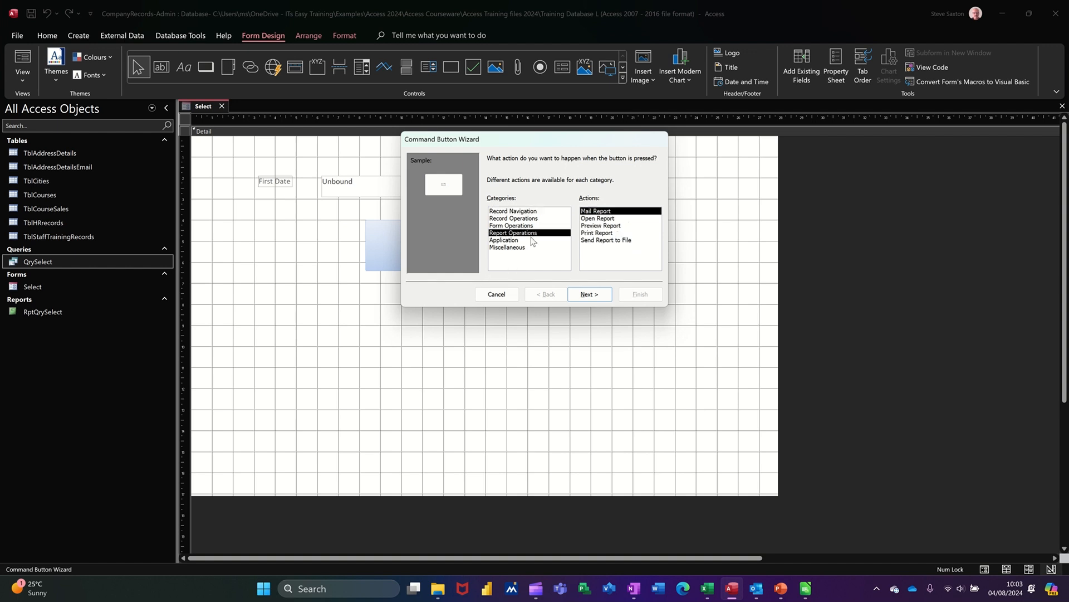
left_click(591, 234)
left_click(591, 225)
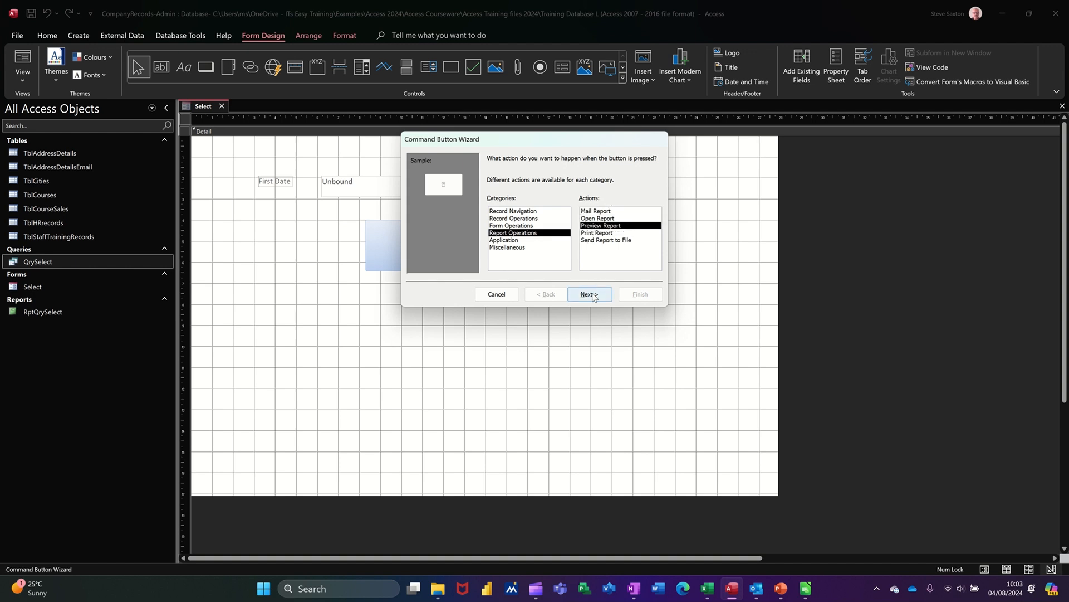
left_click(592, 295)
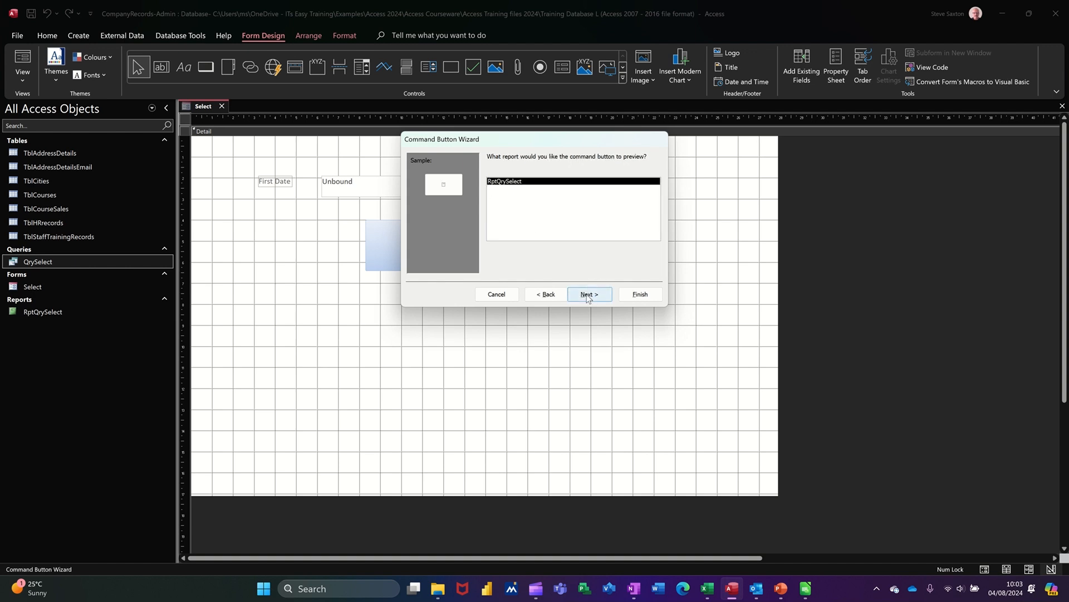
left_click(587, 296)
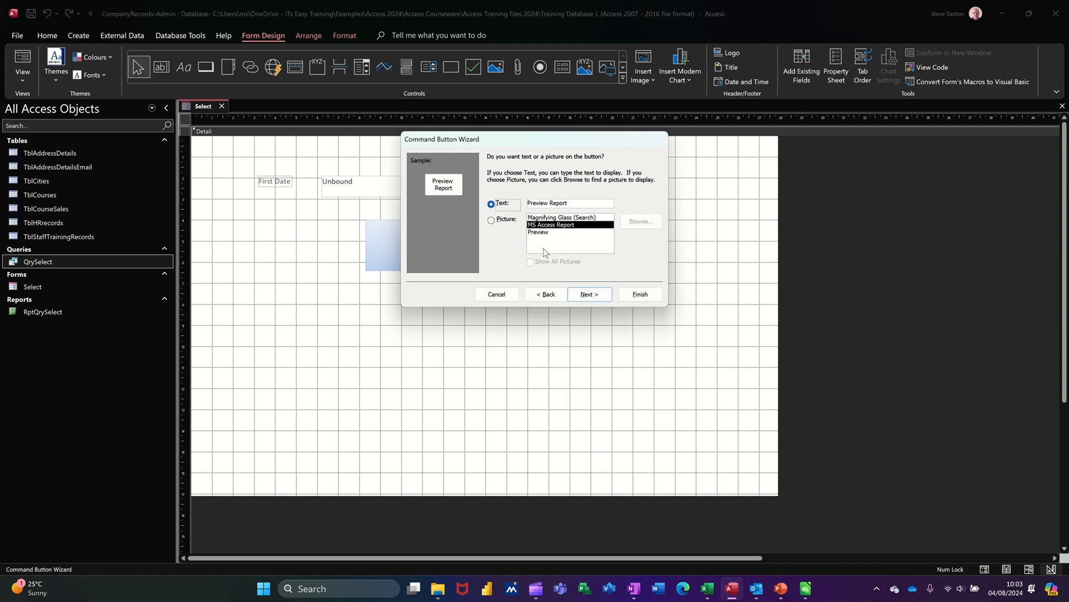
left_click(641, 294)
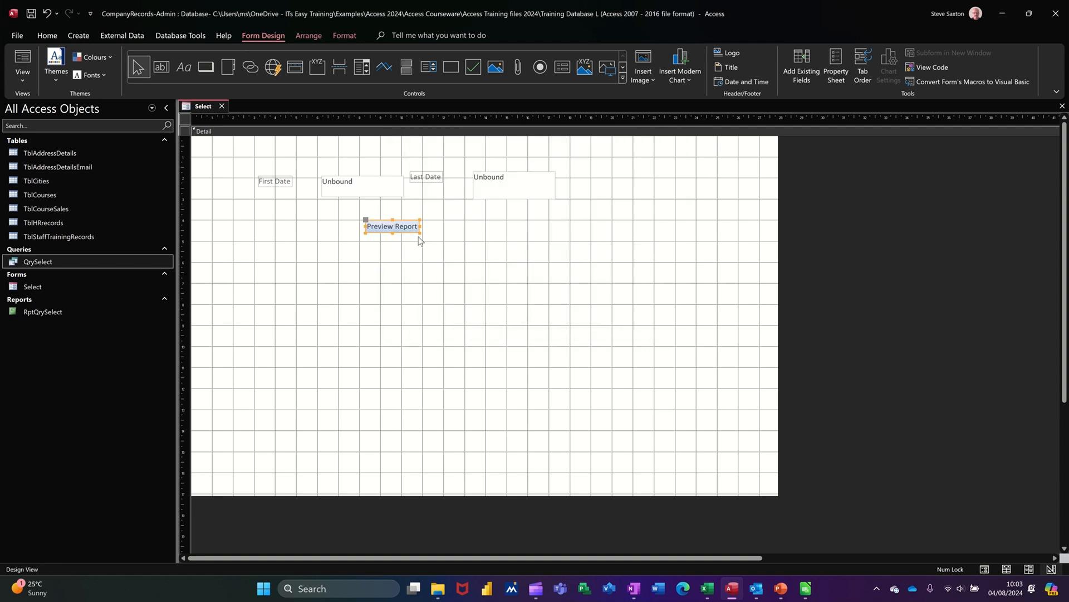
Enlarge the Preview Report button to about ten grid squares wide and four high, and test it in Form View.
left_click_drag(420, 232, 571, 310)
left_click(616, 279)
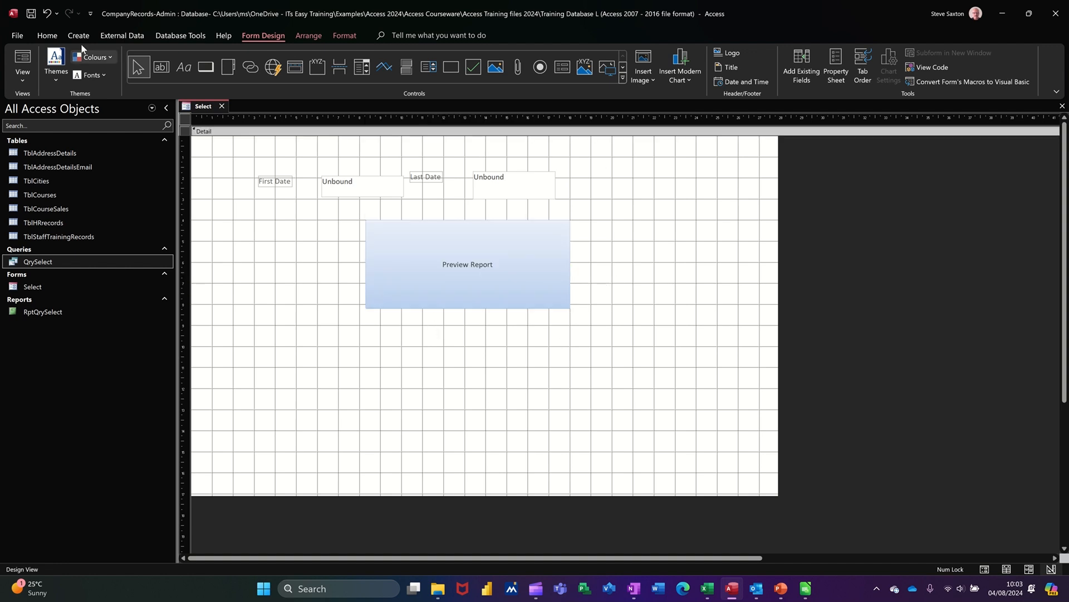
left_click(31, 58)
left_click(481, 256)
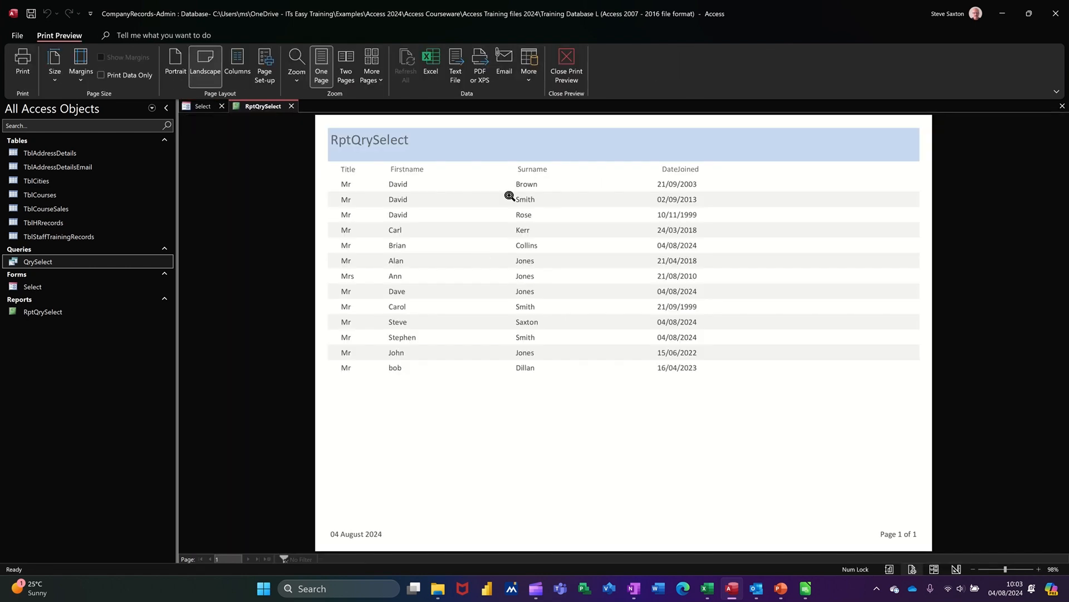
left_click(292, 107)
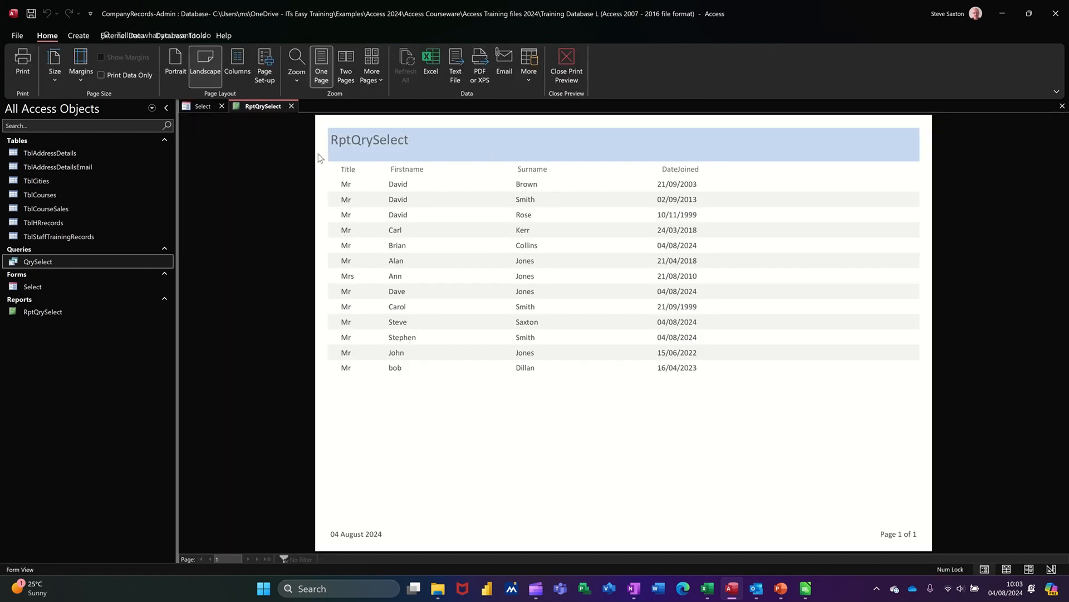
Set First Date to 1/8/24 and check the filtered records in the previewed report and in QrySelect, closing each.
left_click(384, 162)
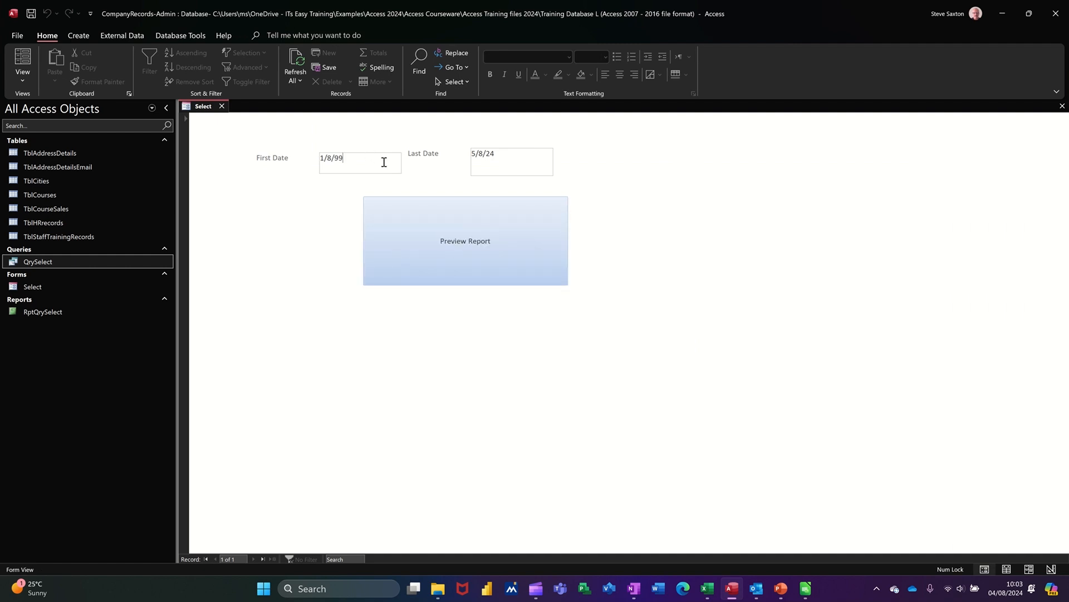
key("BackSpace")
left_click(483, 252)
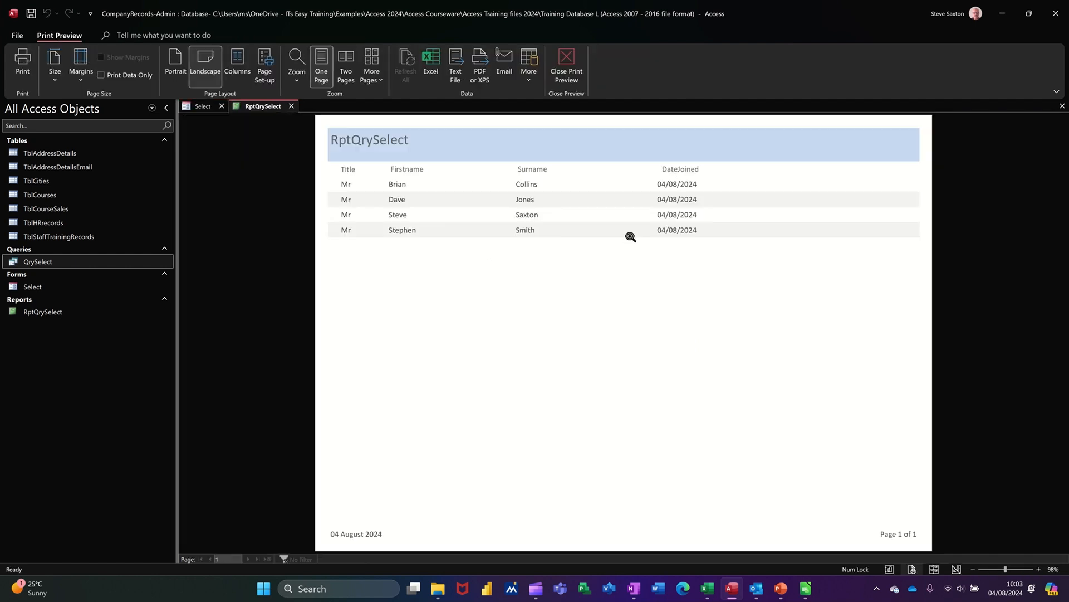
left_click(292, 106)
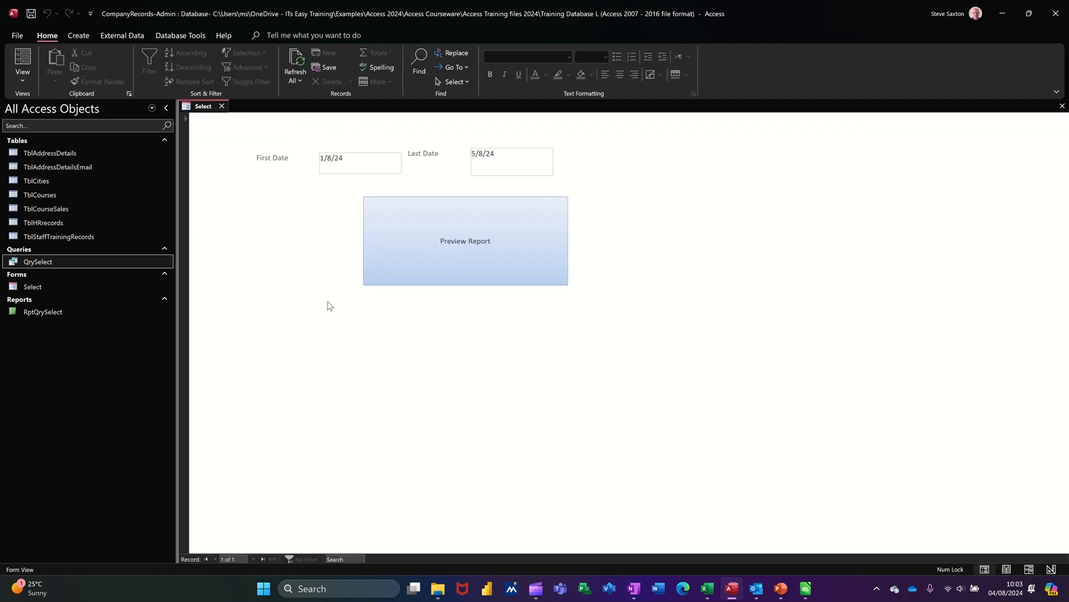
double_click(62, 261)
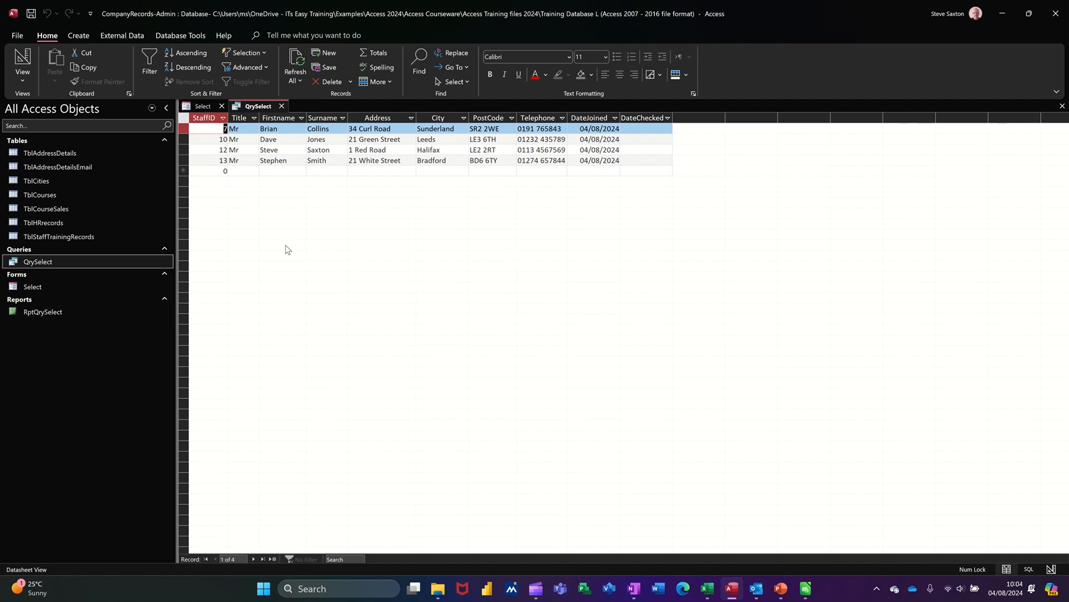
left_click(282, 106)
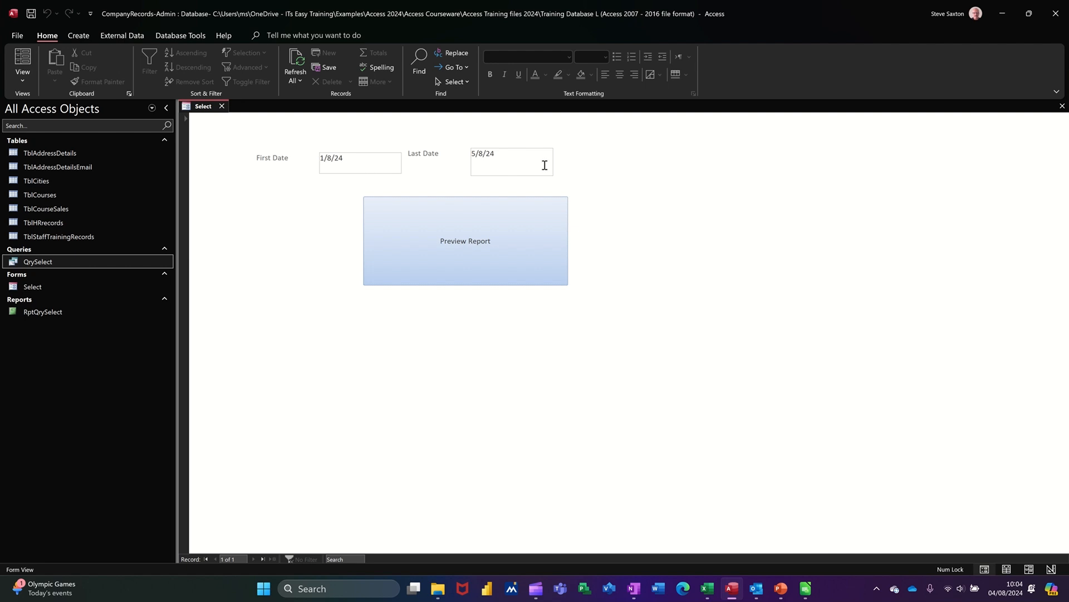
Examine the full DateJoined criteria in QrySelect's design by widening its column, close the query, and preview the report from the form.
right_click(72, 259)
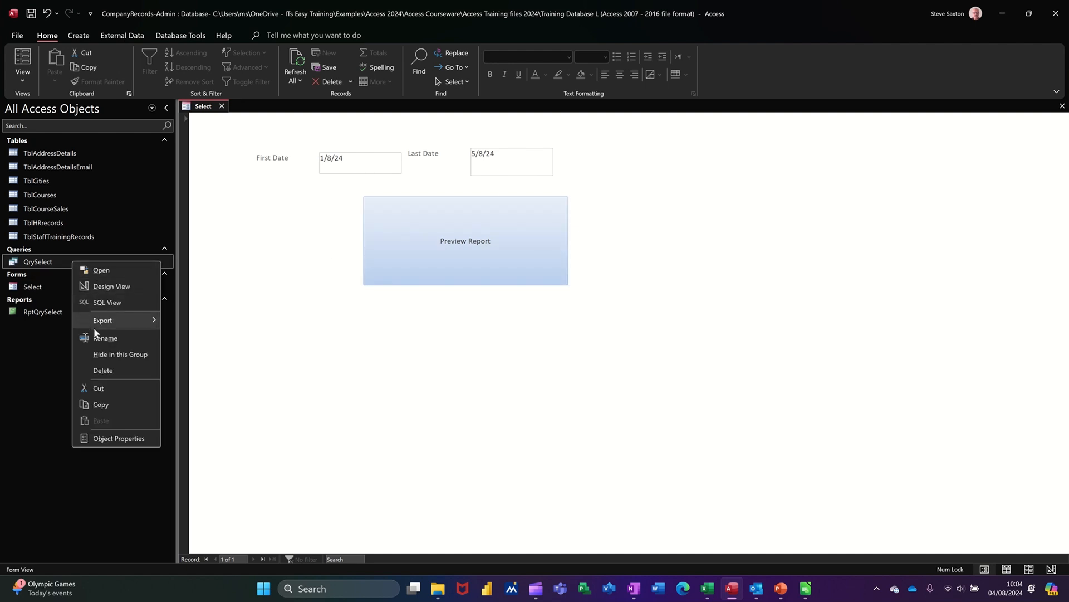
left_click(108, 288)
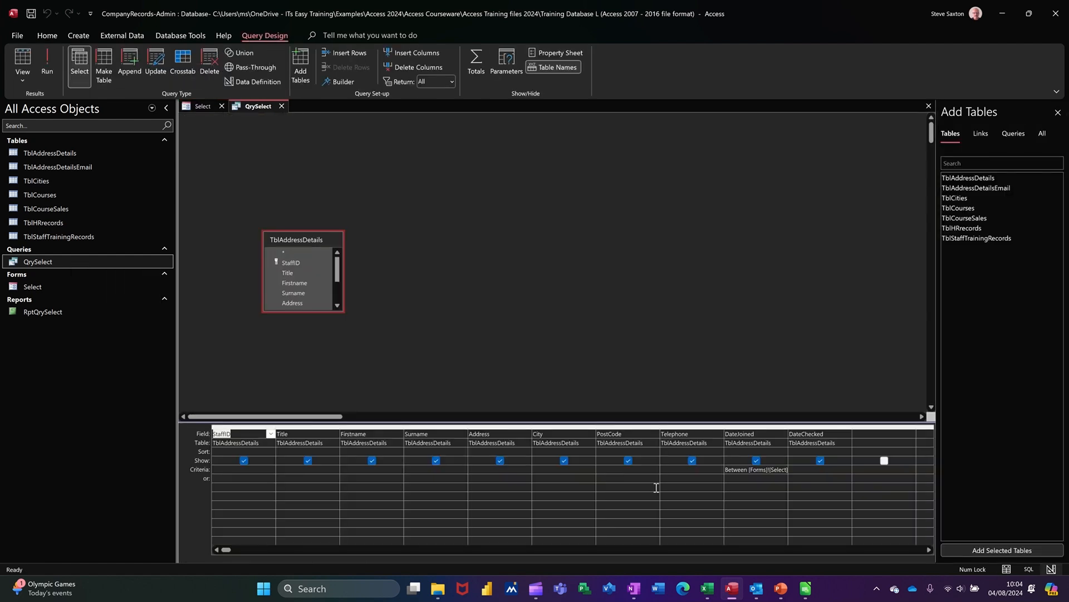
left_click(755, 476)
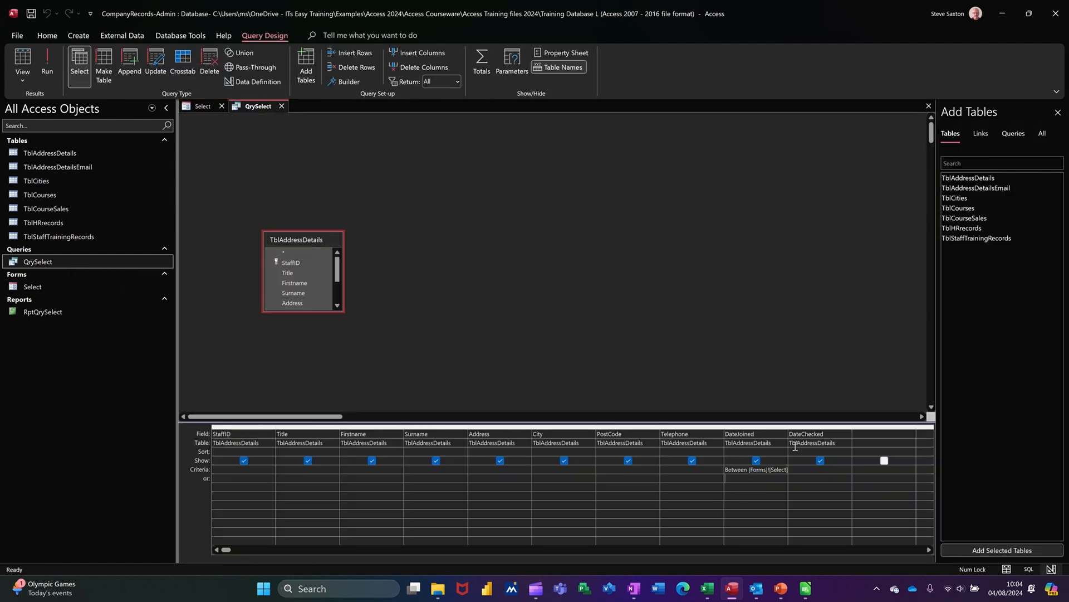
left_click_drag(789, 427, 891, 426)
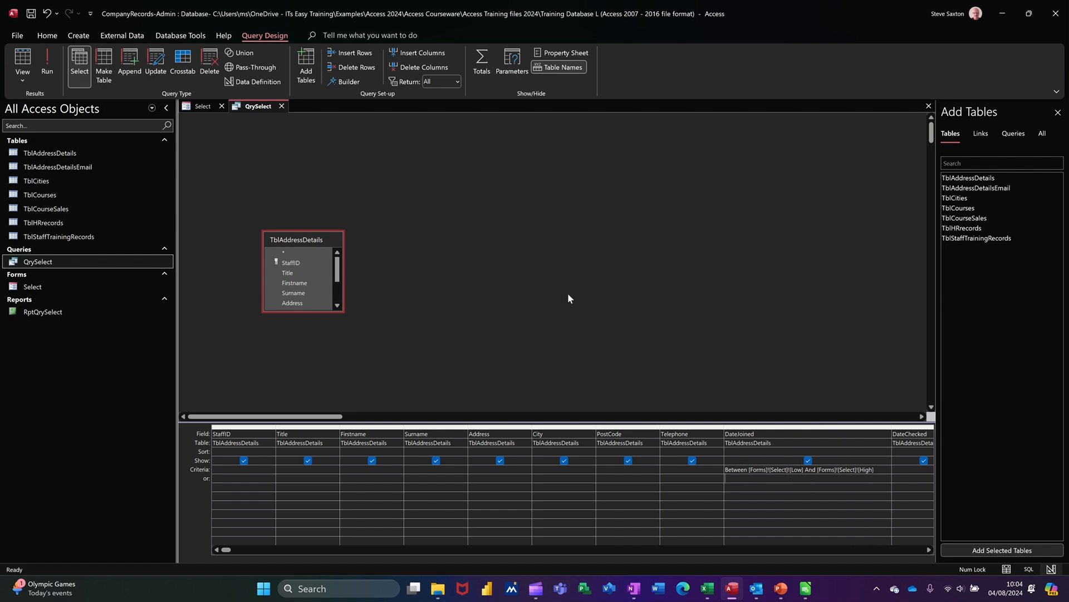
left_click(282, 106)
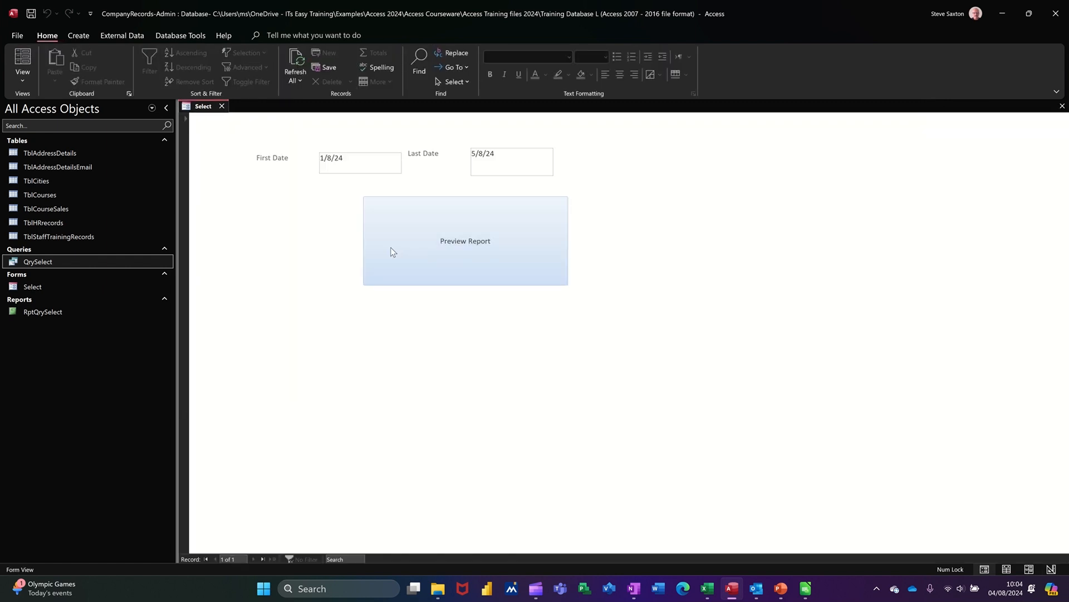
left_click(478, 250)
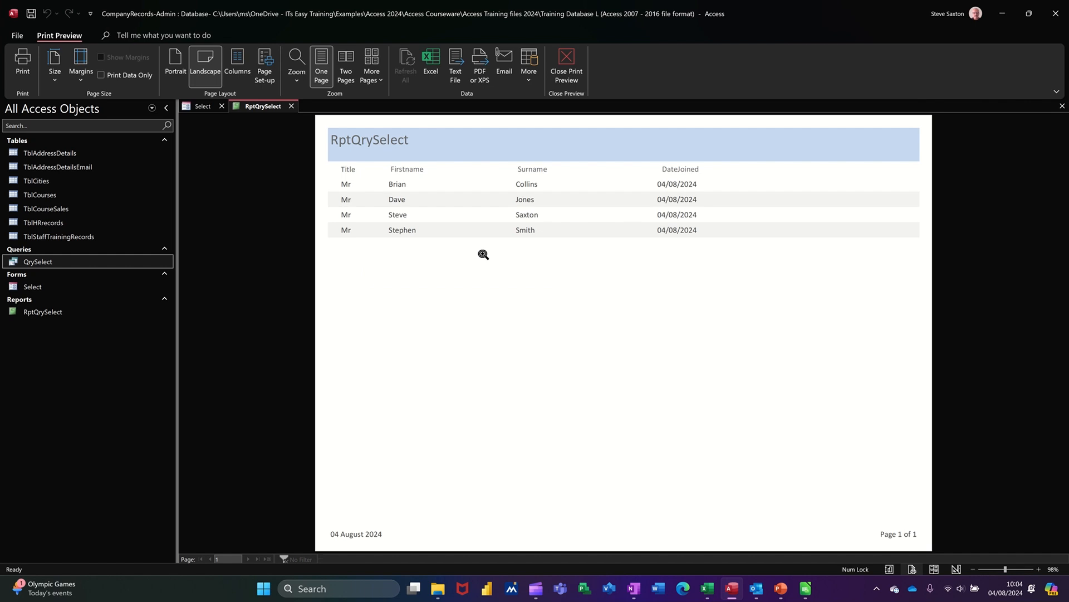